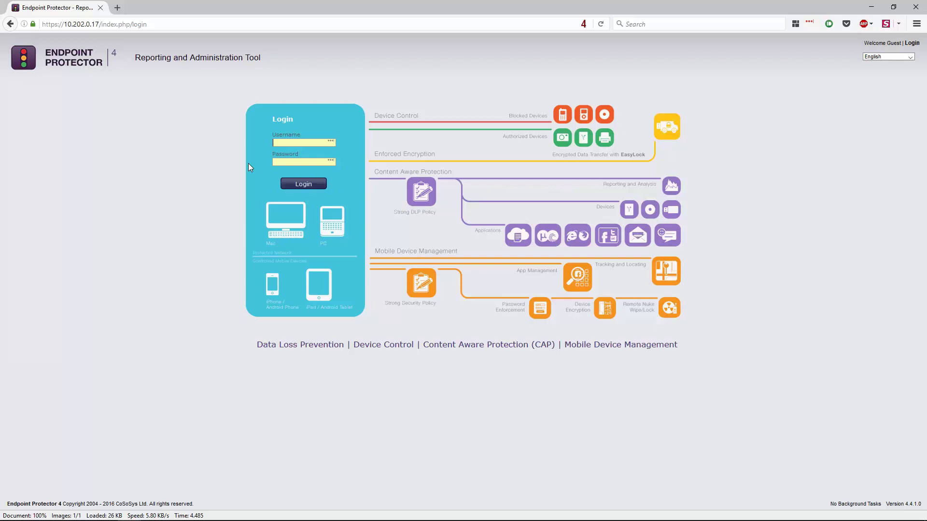
# Step: Log in to the console with the administrator username and password
pyautogui.write('root')
pyautogui.press('Tab')
pyautogui.press('Return')
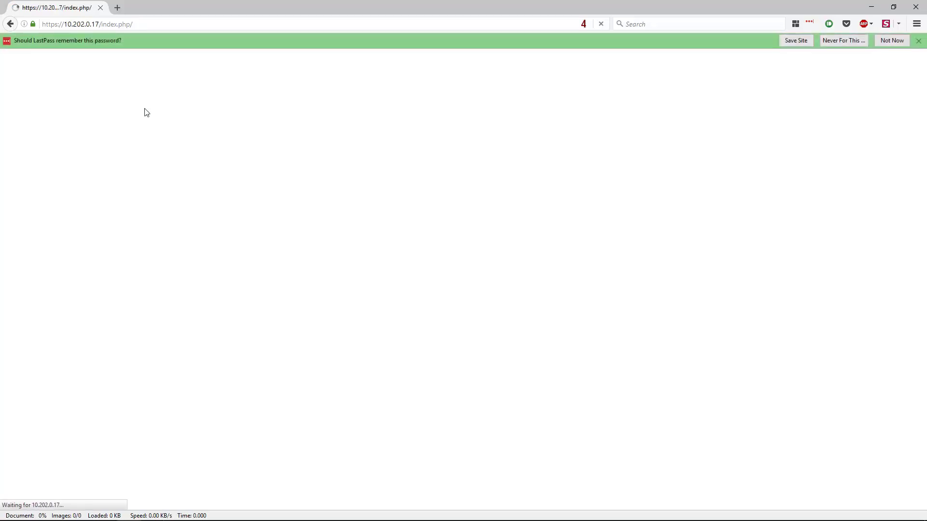
# Step: Decline the LastPass save-password offer and let the General Dashboard load
pyautogui.click(888, 41)
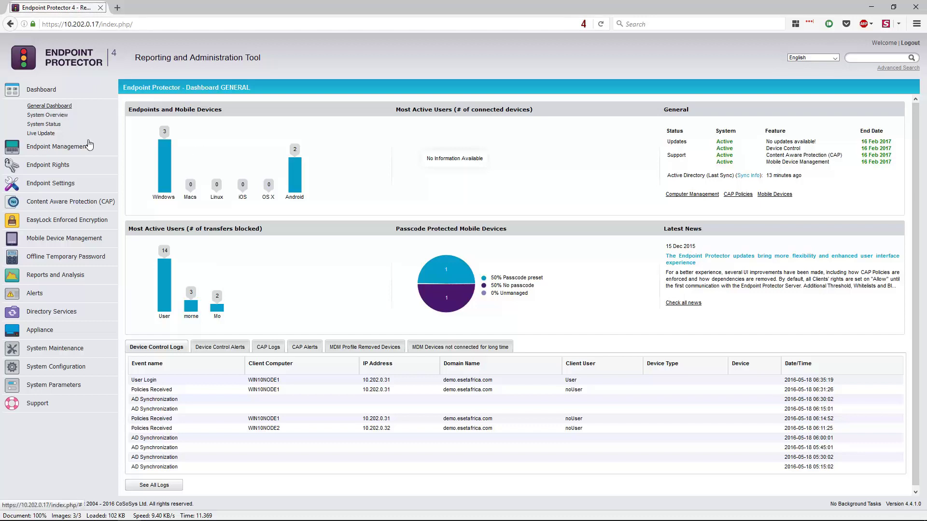
# Step: Review Live Update (no updates, last checked 17 May 2016), then expand Endpoint Management
pyautogui.click(39, 134)
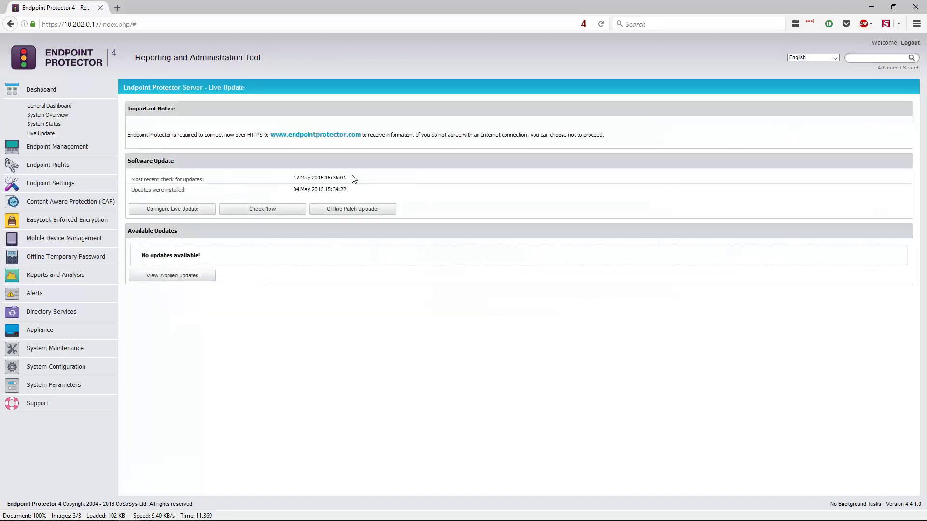
pyautogui.moveTo(354, 179); pyautogui.dragTo(269, 180)
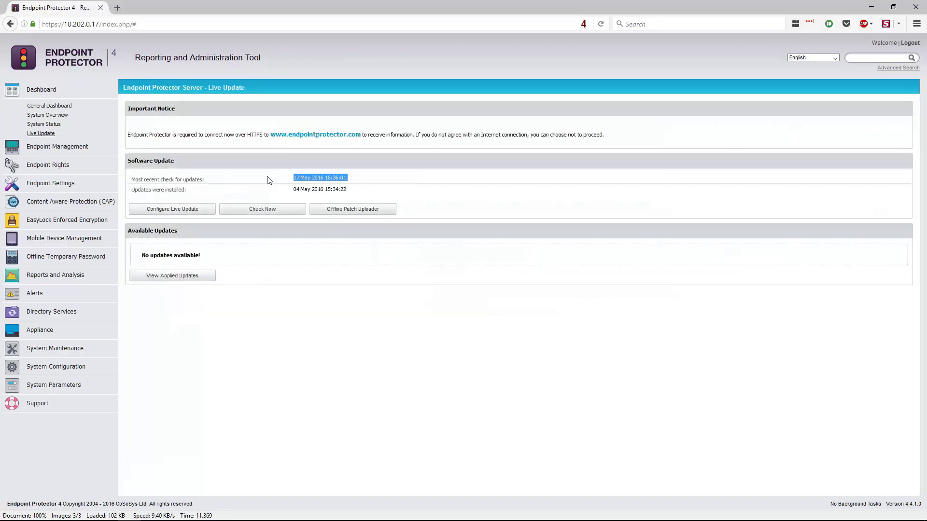
pyautogui.click(359, 180)
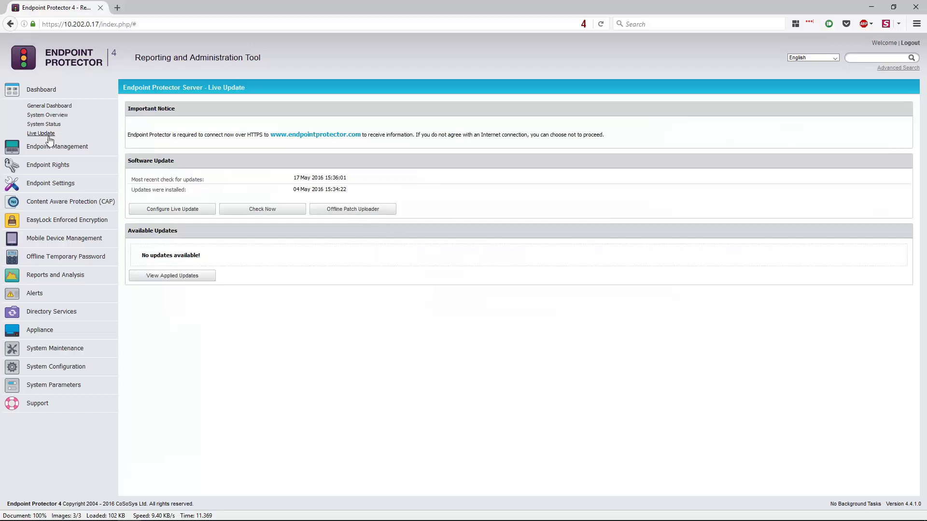
pyautogui.click(32, 148)
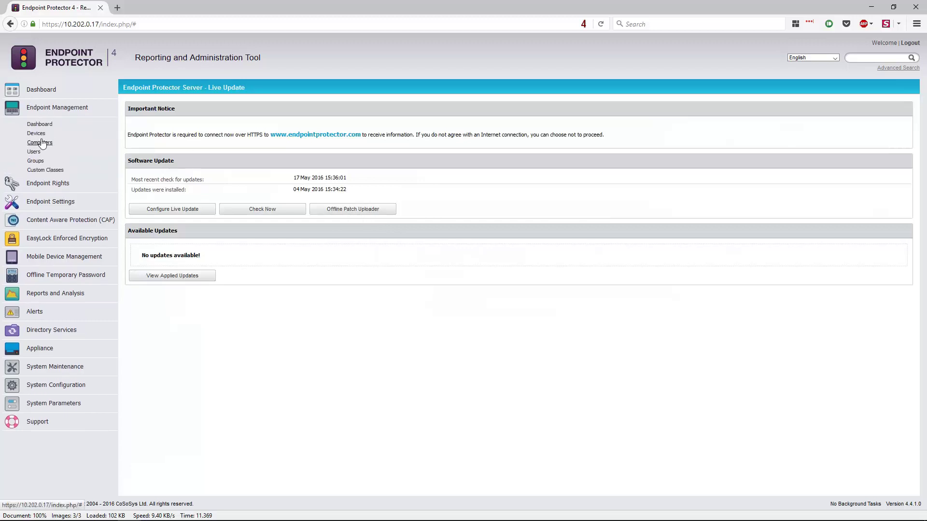
# Step: Open the Computers list and scroll right to reveal the Actions column
pyautogui.click(41, 143)
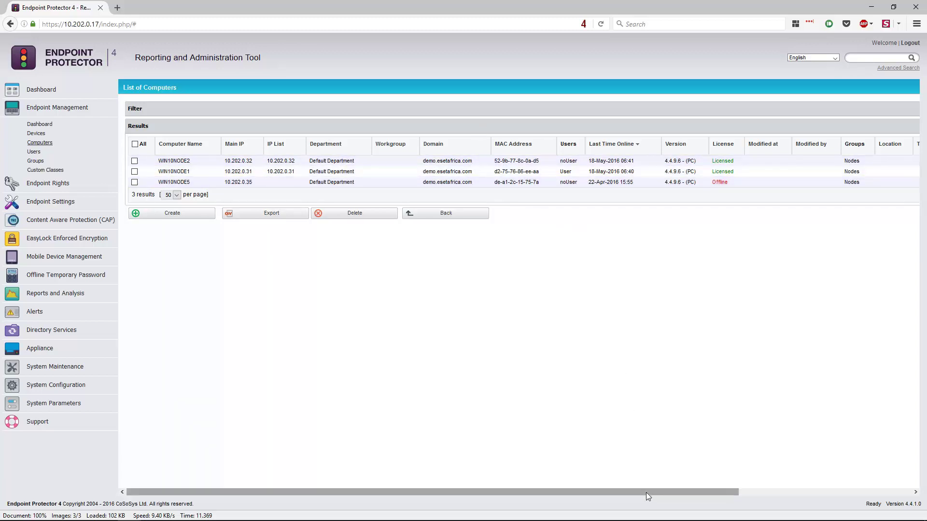
pyautogui.moveTo(646, 492); pyautogui.dragTo(787, 459)
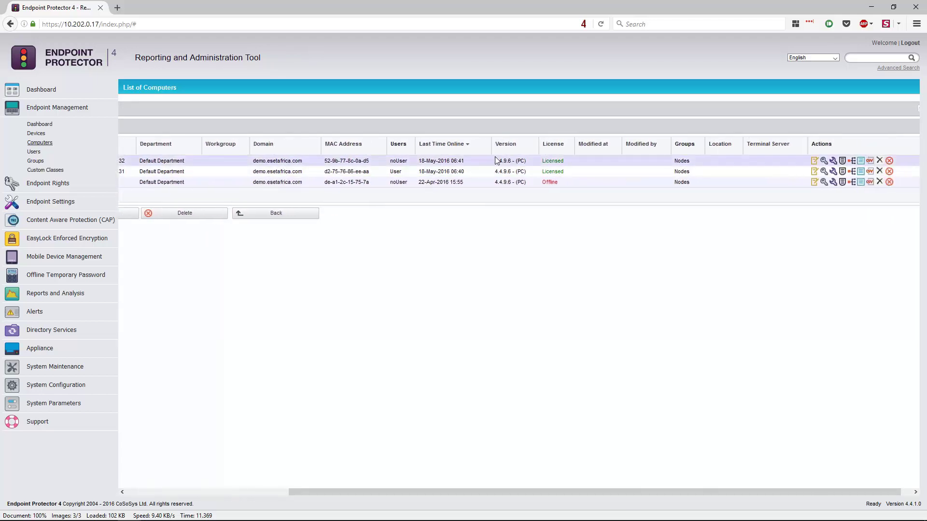
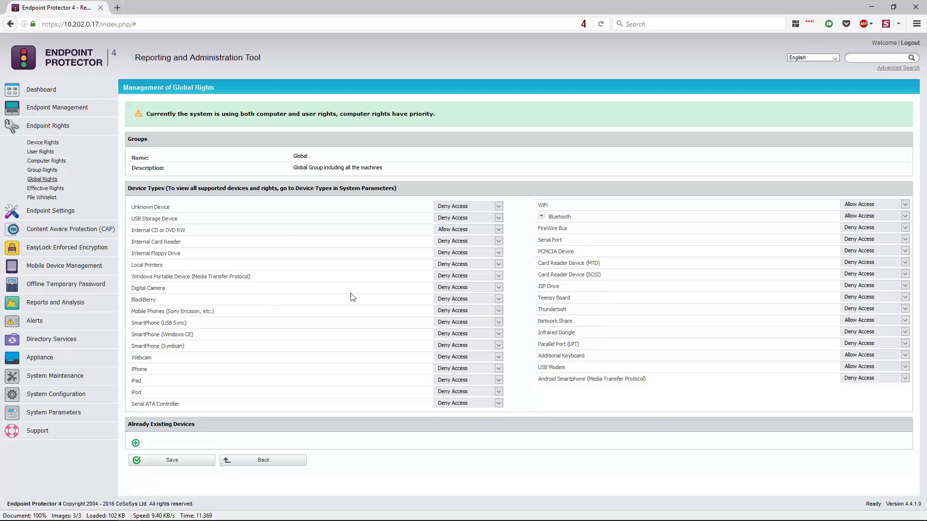
# Step: From Group Rights, open the Nodes group's rights for editing
pyautogui.click(42, 169)
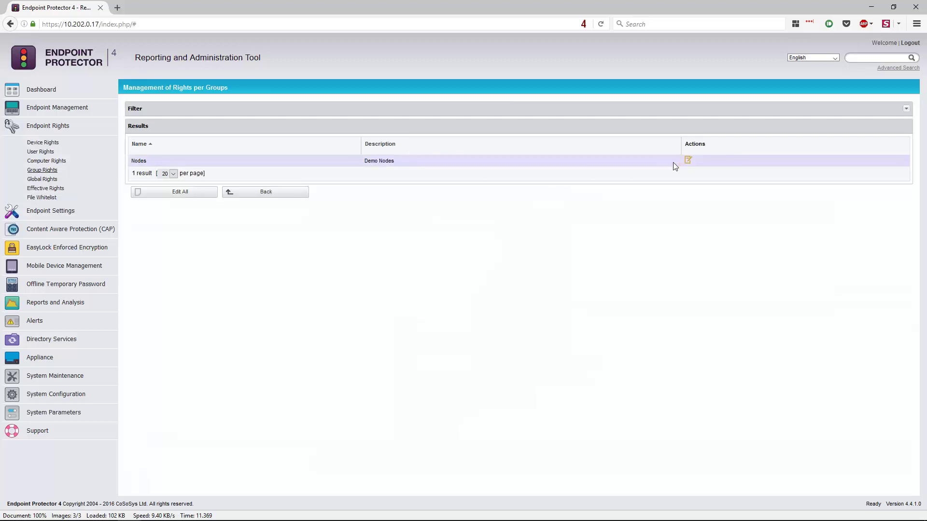
pyautogui.click(688, 161)
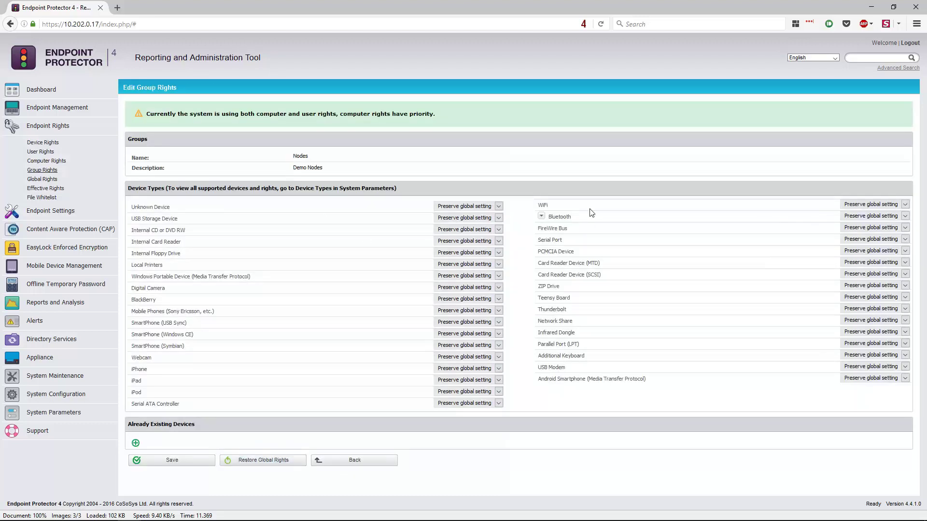
# Step: Leave Unknown Device on Preserve global setting and expand Endpoint Settings in the sidebar
pyautogui.click(475, 207)
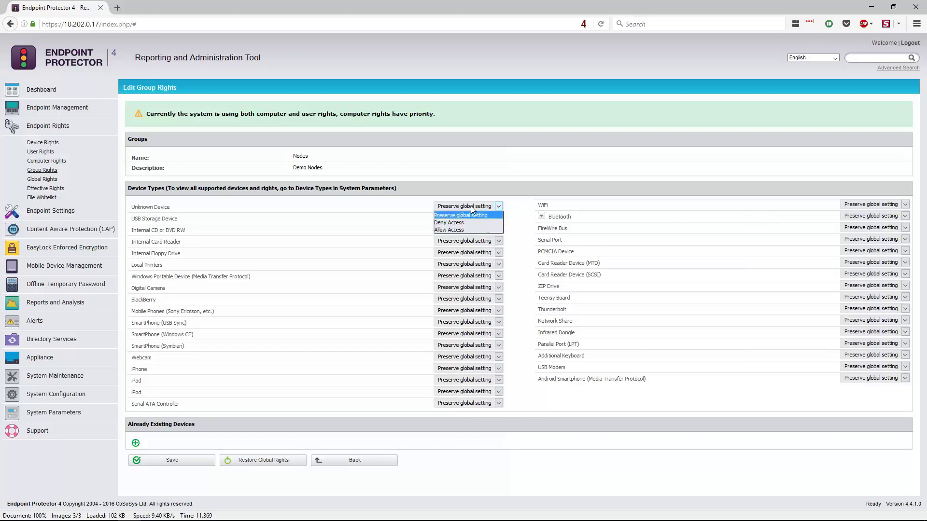
pyautogui.click(386, 222)
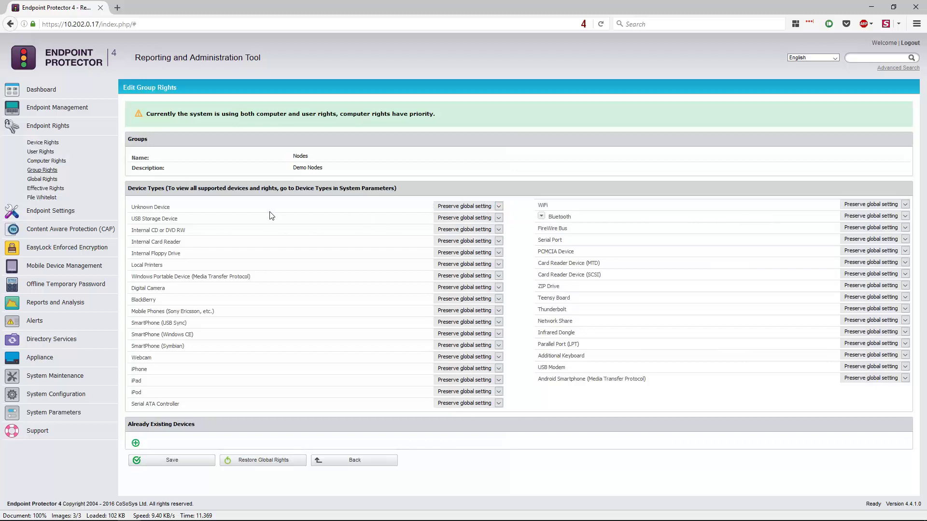
pyautogui.click(46, 210)
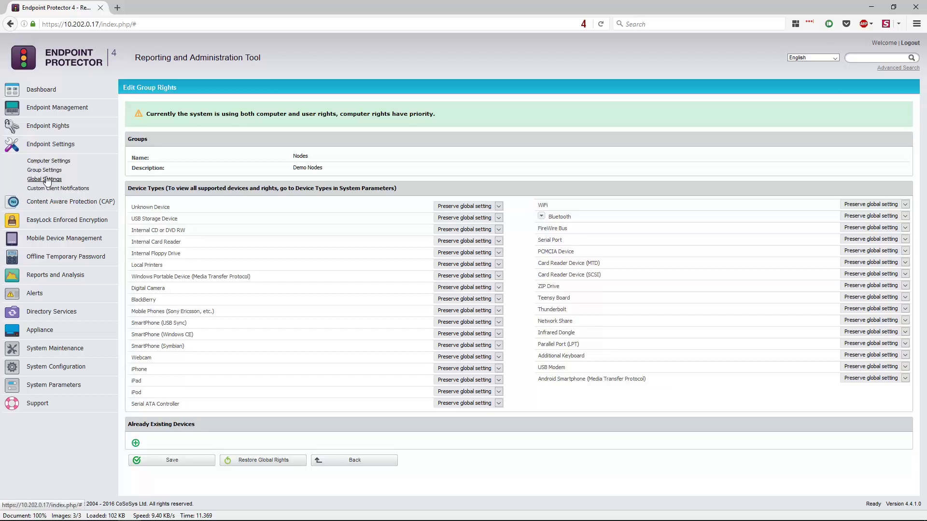
# Step: Open Global Settings and toggle CAP File Shadowing off and back on
pyautogui.click(42, 180)
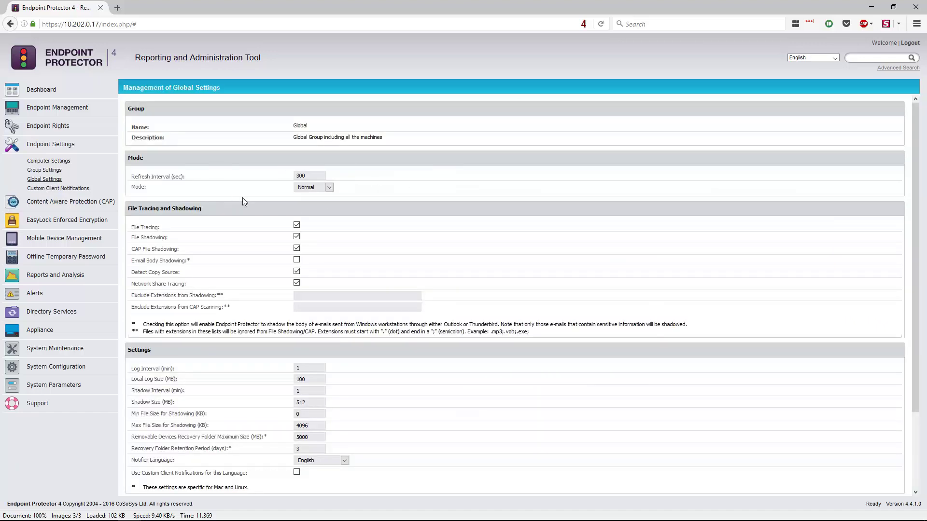
pyautogui.scroll(-3, 183, 147)
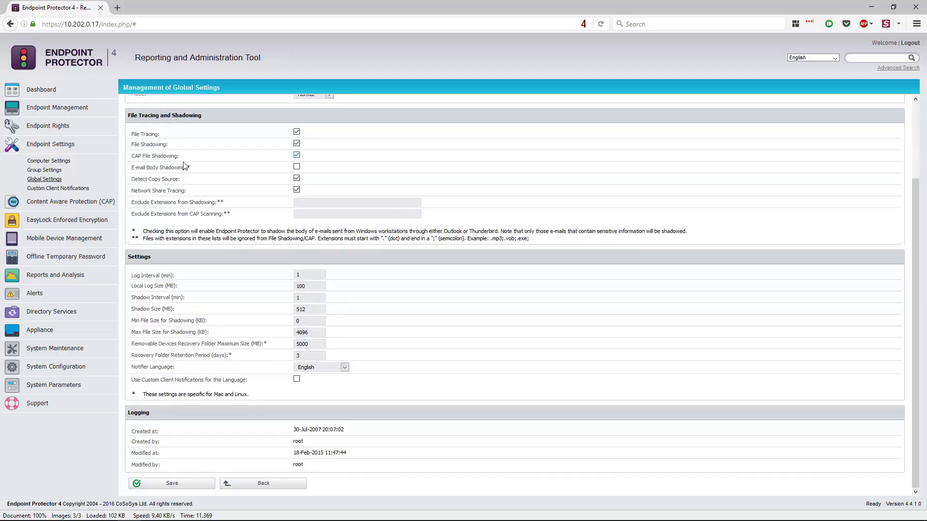
pyautogui.moveTo(138, 161); pyautogui.dragTo(180, 161)
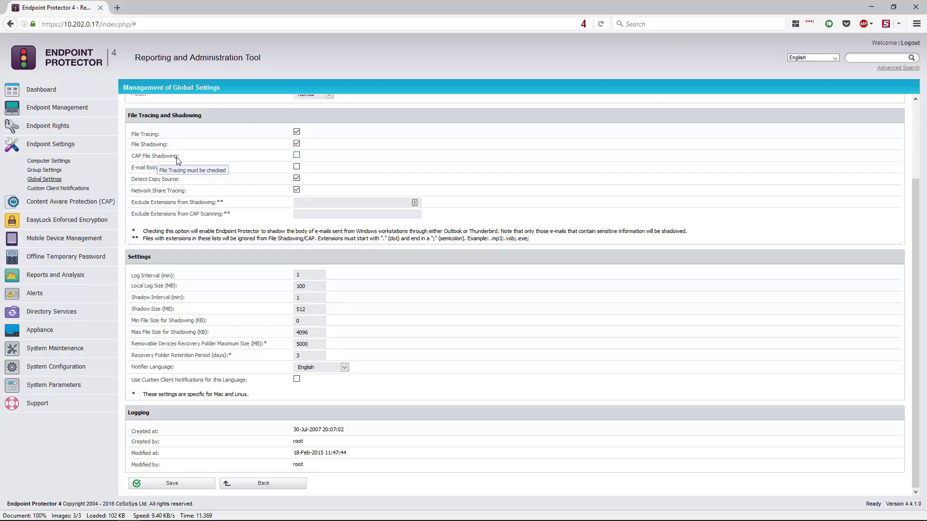
pyautogui.click(296, 156)
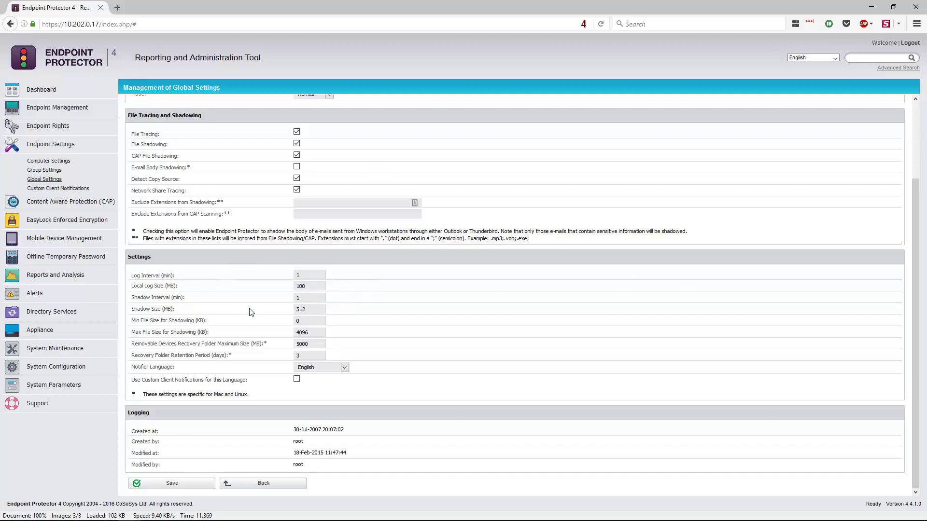
pyautogui.moveTo(215, 282)
pyautogui.doubleClick(309, 275)
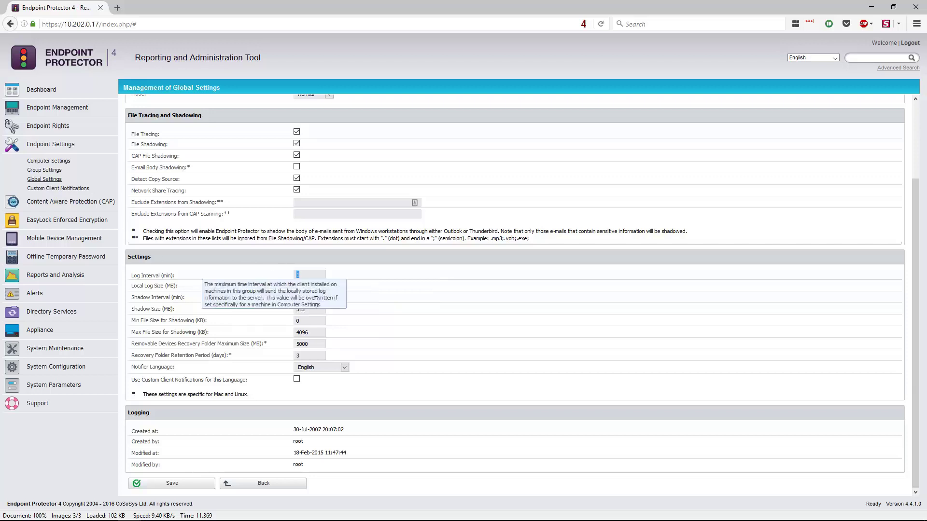
pyautogui.click(386, 278)
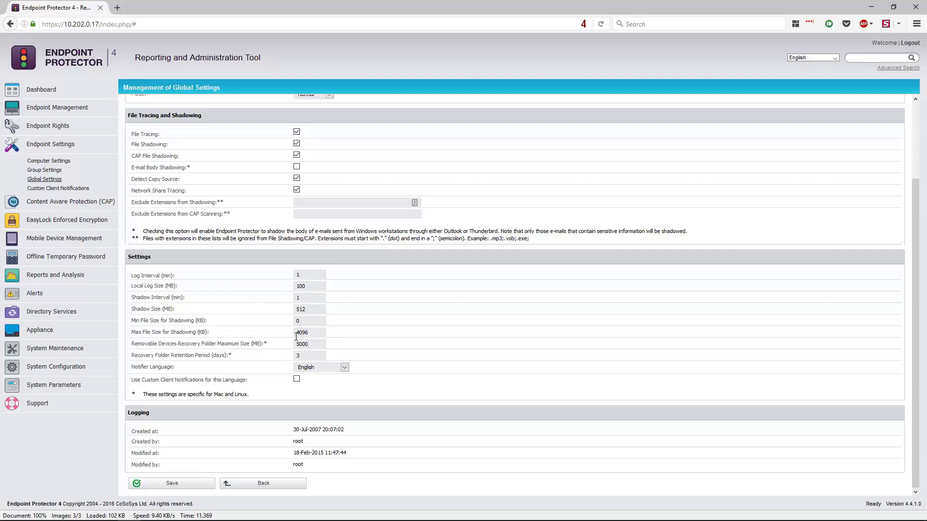
pyautogui.doubleClick(301, 320)
pyautogui.doubleClick(316, 331)
pyautogui.click(358, 333)
pyautogui.doubleClick(312, 331)
# Step: Open Custom Client Notifications and scroll through the notification languages table
pyautogui.click(54, 189)
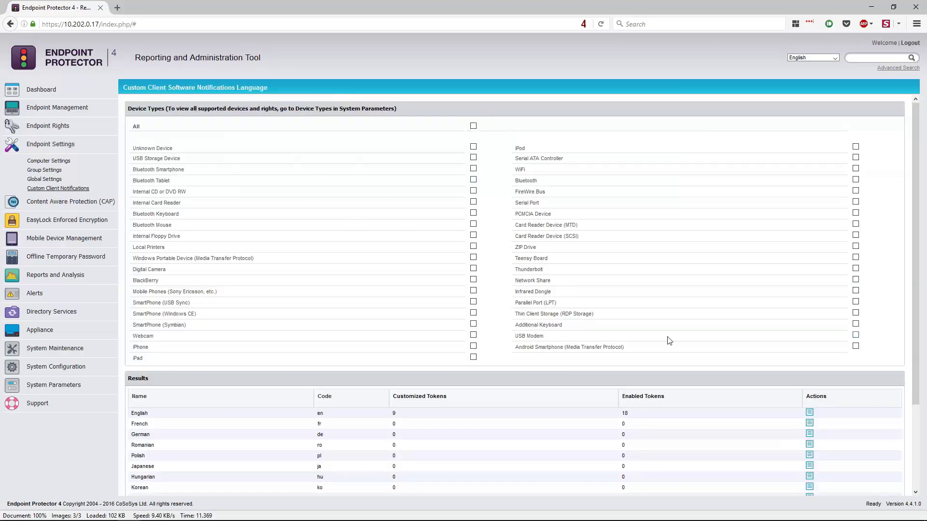
pyautogui.scroll(-4, 656, 340)
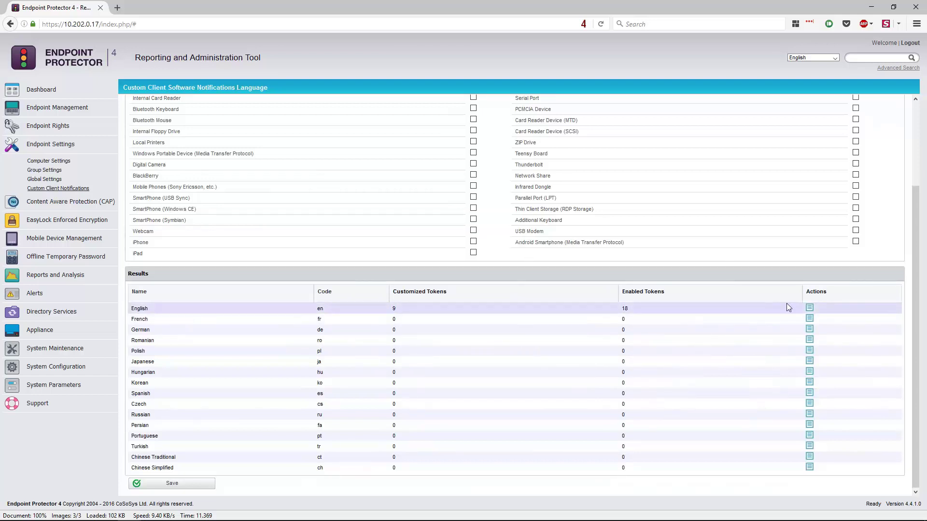
pyautogui.scroll(4, 527, 255)
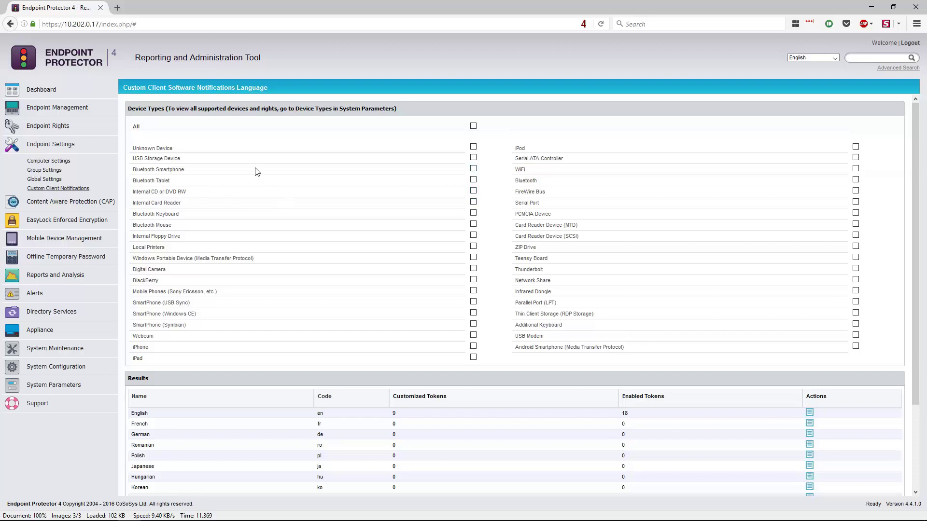
# Step: Expand Content Aware Protection, view its Dashboard, then go to Content Aware Policies
pyautogui.click(57, 202)
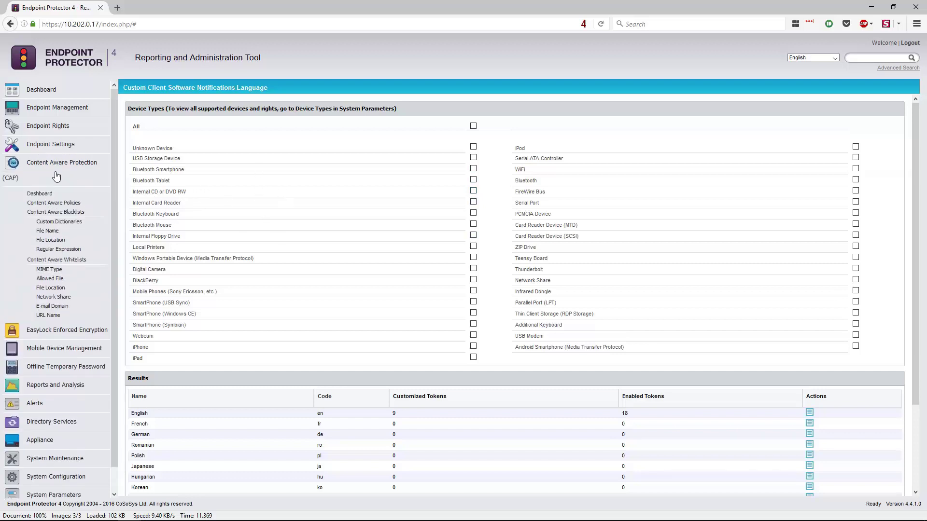
pyautogui.click(40, 193)
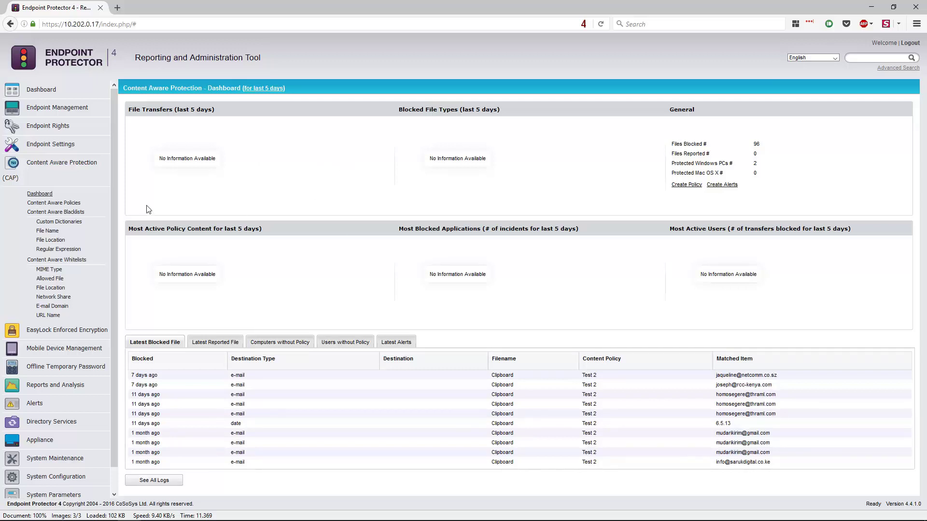
pyautogui.click(53, 204)
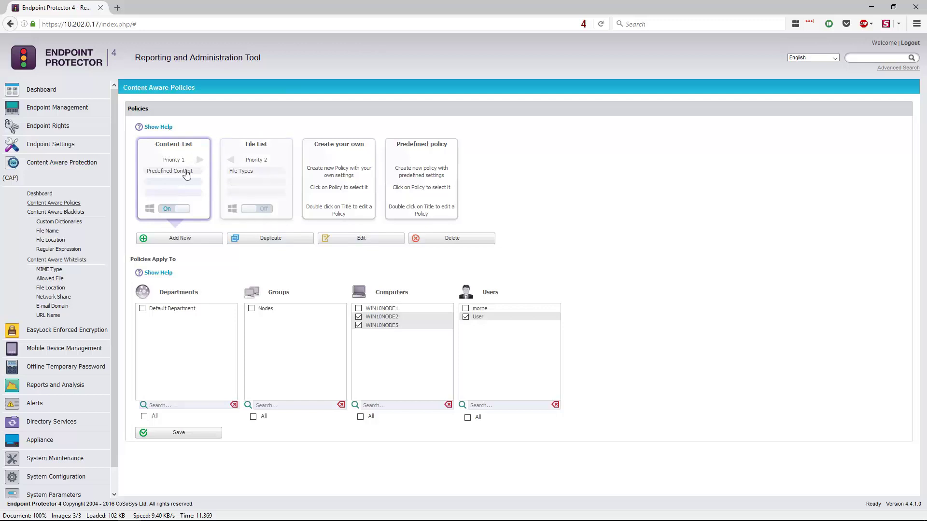
# Step: Open the Content List policy for editing and inspect its Windows OS type
pyautogui.doubleClick(170, 153)
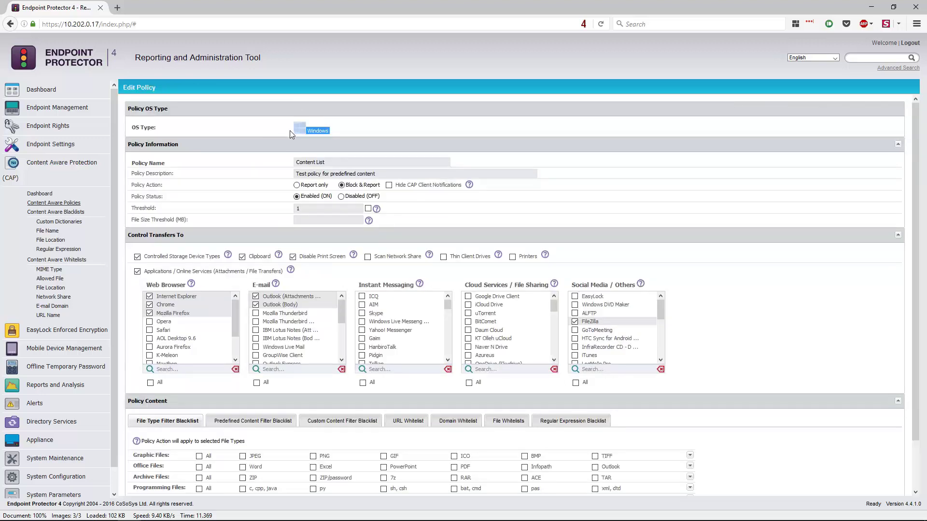
pyautogui.click(334, 133)
pyautogui.tripleClick(319, 130)
pyautogui.click(350, 129)
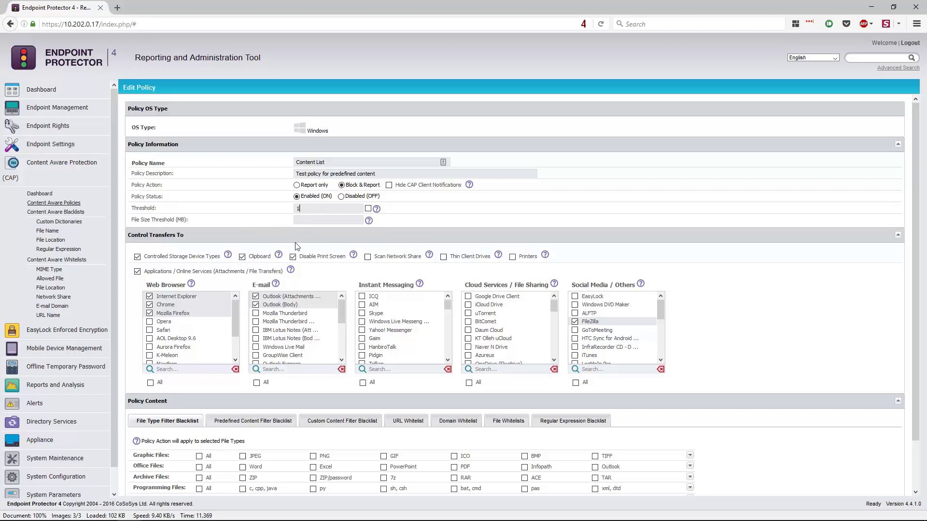
# Step: Review the Content List policy's Threshold of 1 and its controlled transfers and applications
pyautogui.moveTo(319, 208); pyautogui.dragTo(244, 211)
pyautogui.scroll(-2, 224, 192)
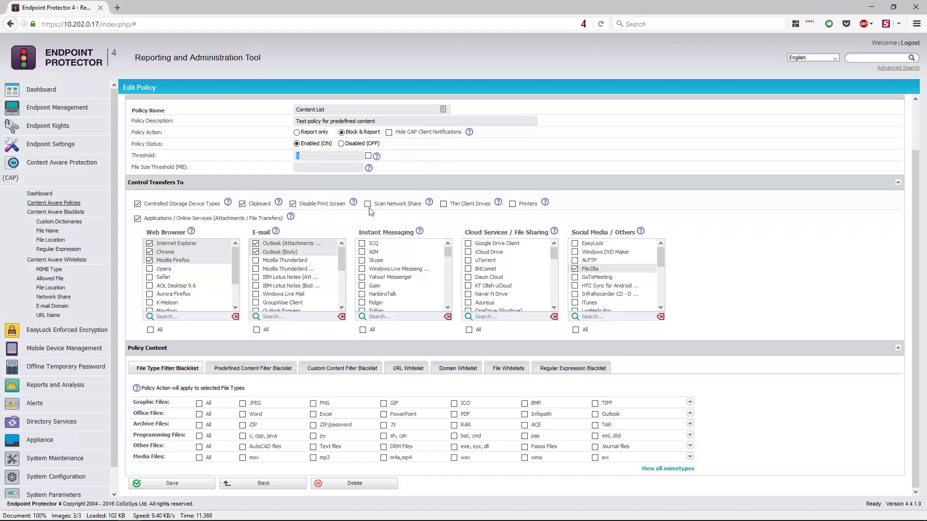
pyautogui.click(459, 206)
pyautogui.scroll(2, 516, 290)
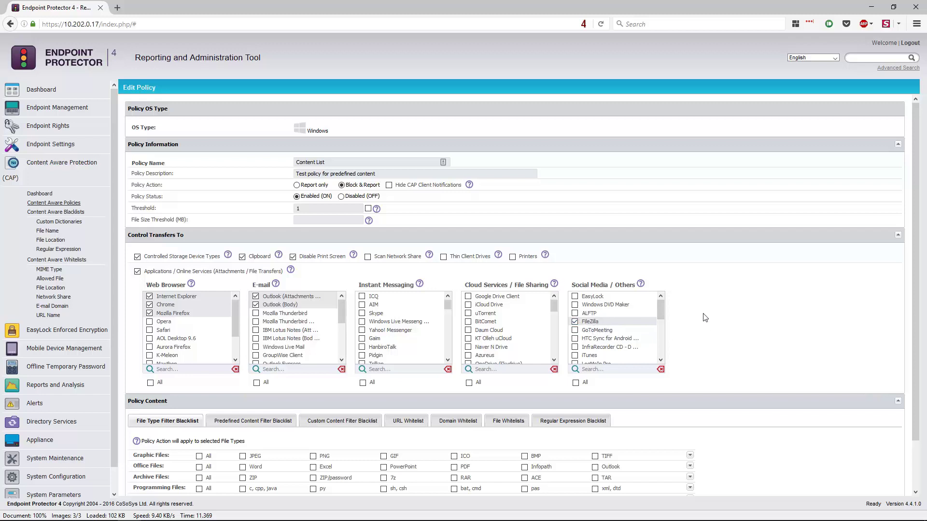
pyautogui.scroll(-2, 750, 268)
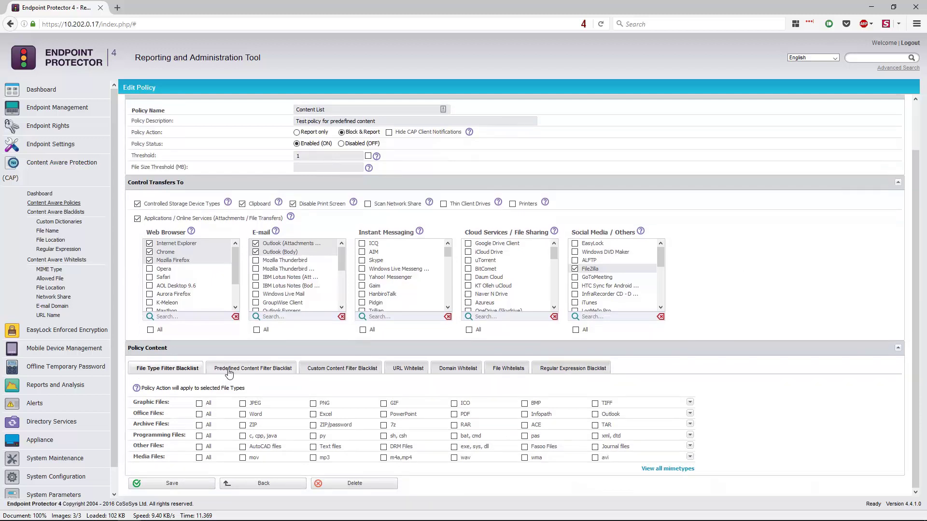
# Step: Show the Predefined Content Filter Blacklist with credit card and personal information types checked
pyautogui.click(271, 369)
pyautogui.scroll(-1, 774, 410)
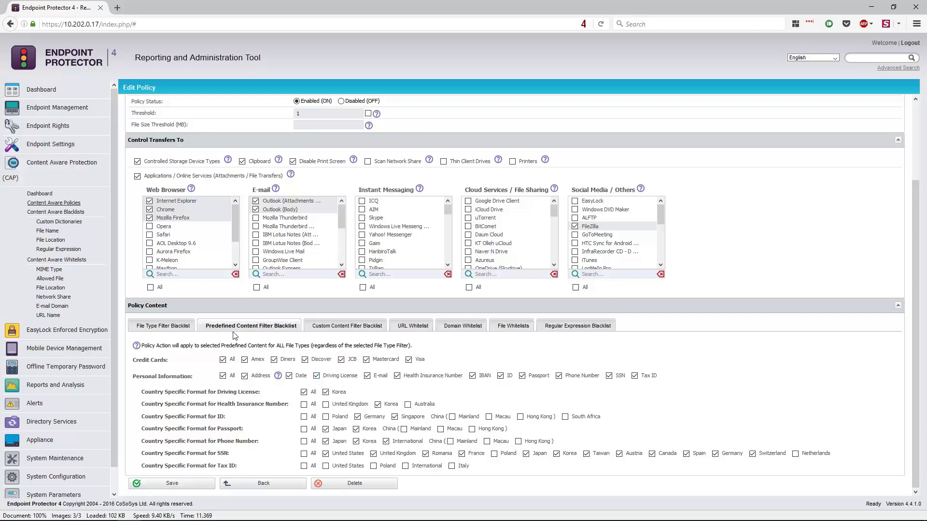
# Step: Show the Regular Expression Blacklist options and follow the link to manage regular expression blacklists
pyautogui.click(567, 328)
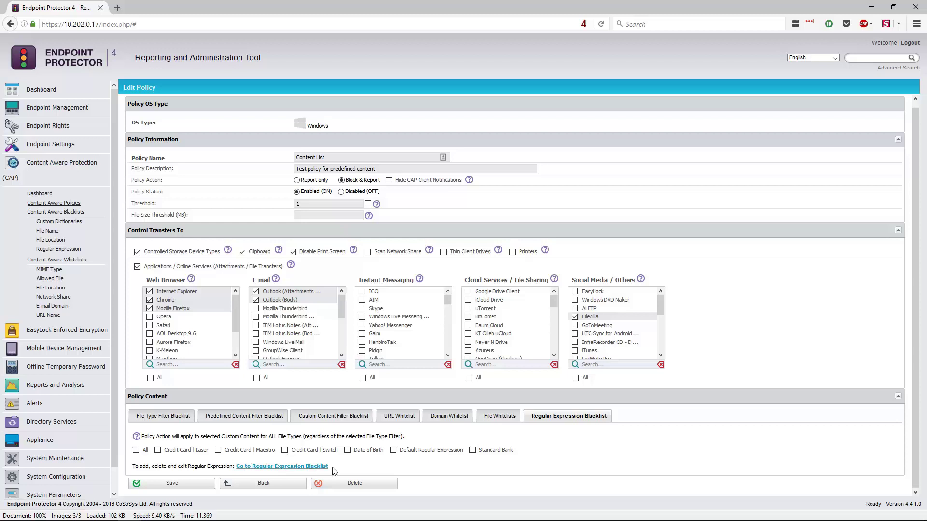
pyautogui.click(300, 466)
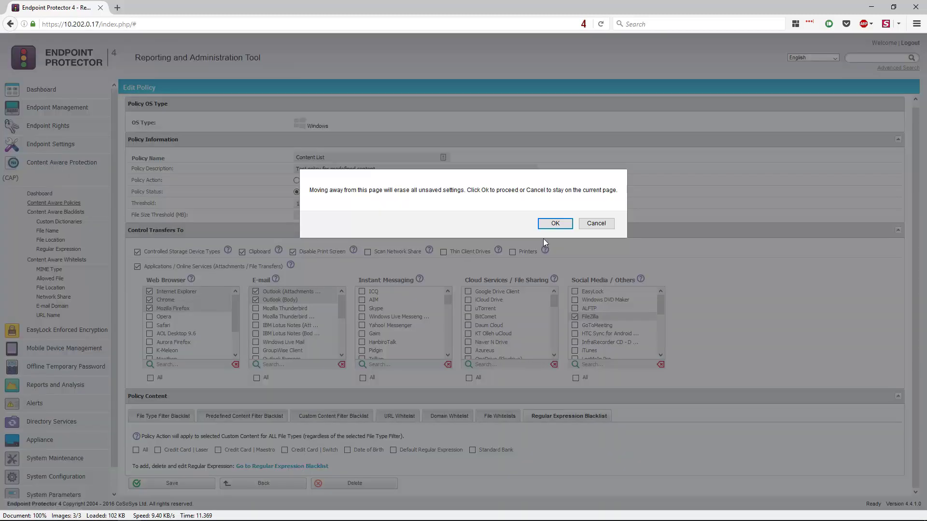
# Step: Confirm leaving the policy, then inspect the Credit Card | Laser expression's name, description and content
pyautogui.click(550, 222)
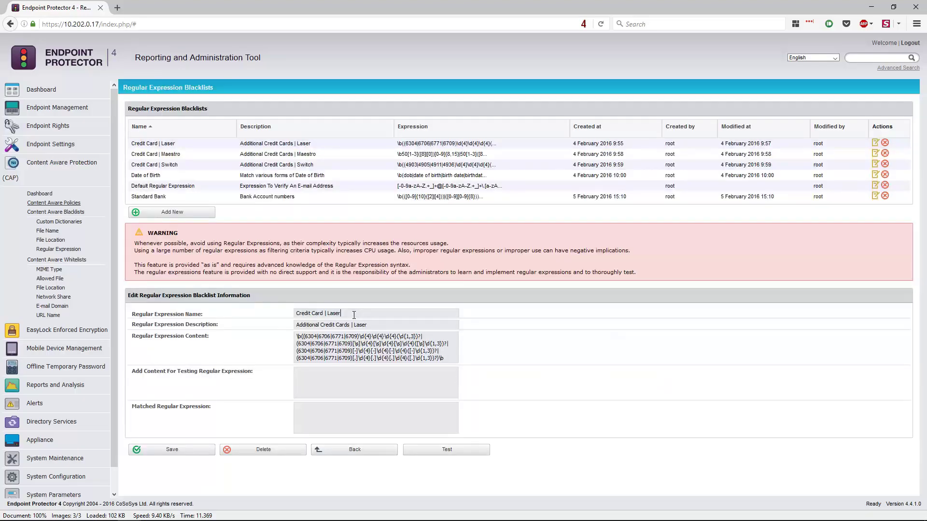
pyautogui.moveTo(329, 313); pyautogui.dragTo(352, 315)
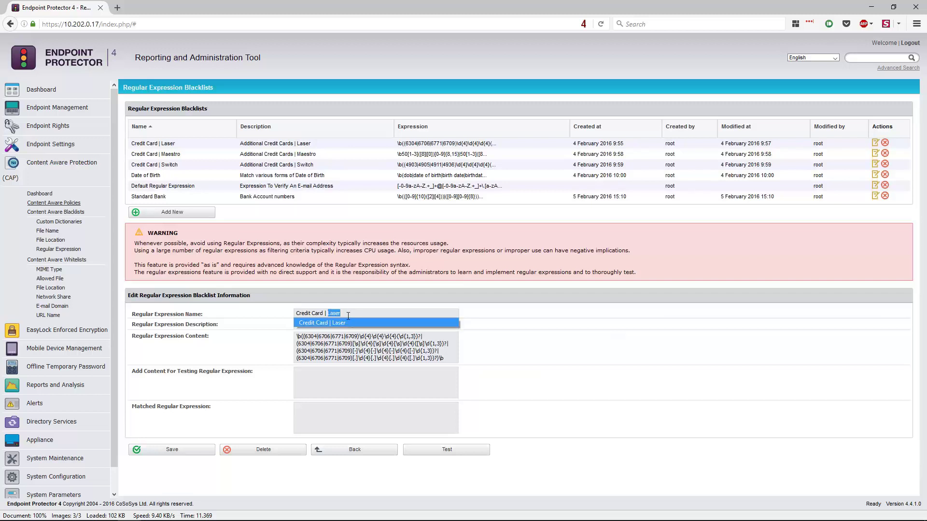
pyautogui.moveTo(442, 359); pyautogui.dragTo(299, 333)
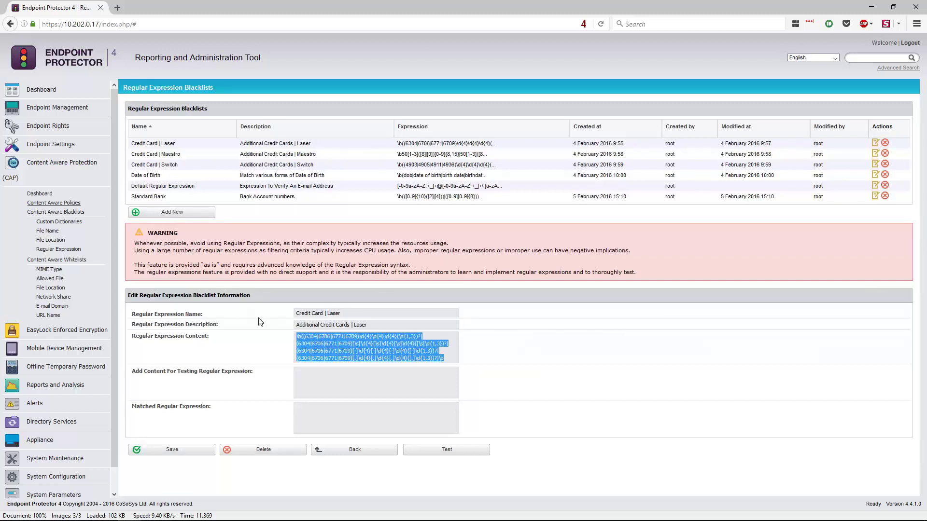
pyautogui.click(496, 360)
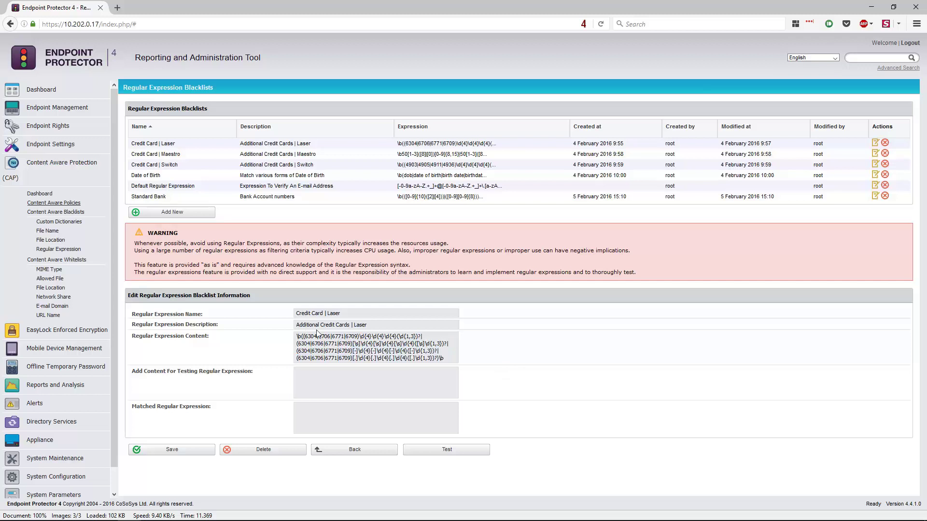
pyautogui.click(380, 322)
pyautogui.click(402, 319)
pyautogui.scroll(-1, 78, 304)
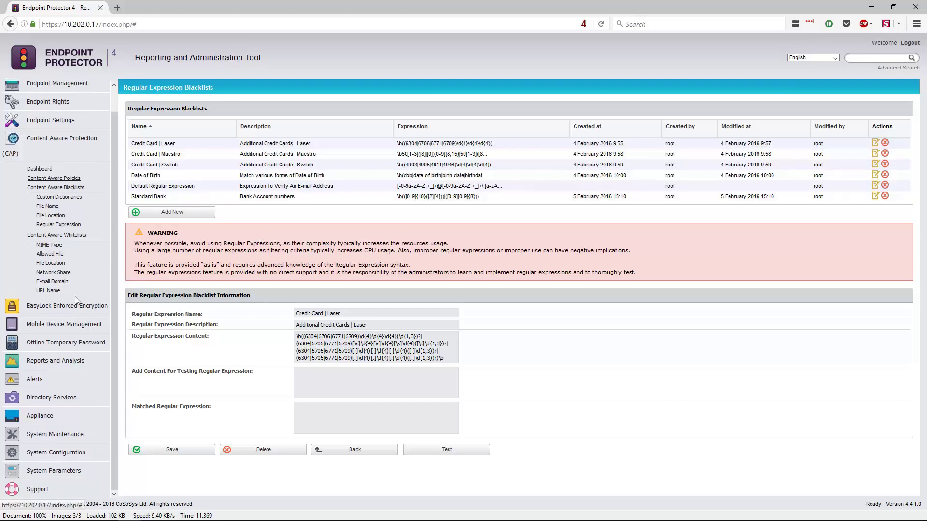
# Step: Open the EasyLock Enforced Encryption Settings page, which warns that no valid EasyLock licence is present
pyautogui.click(82, 309)
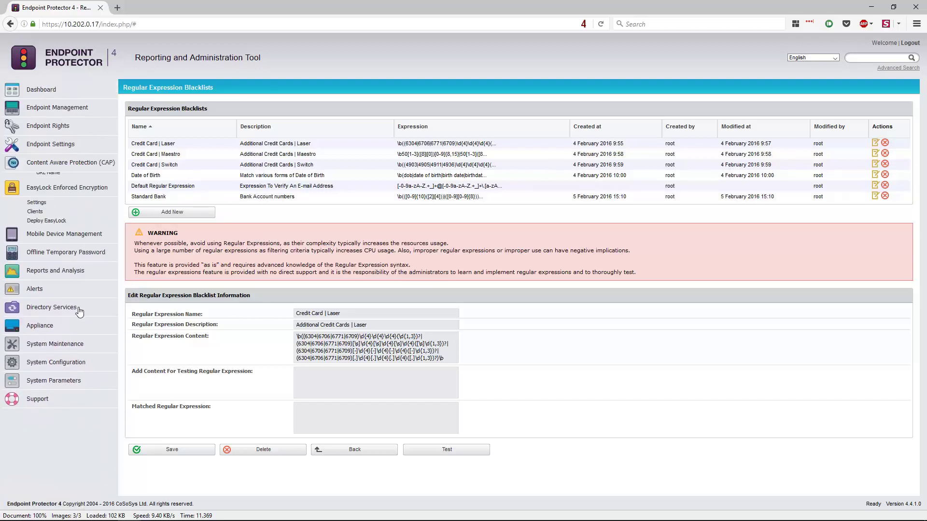
pyautogui.click(34, 198)
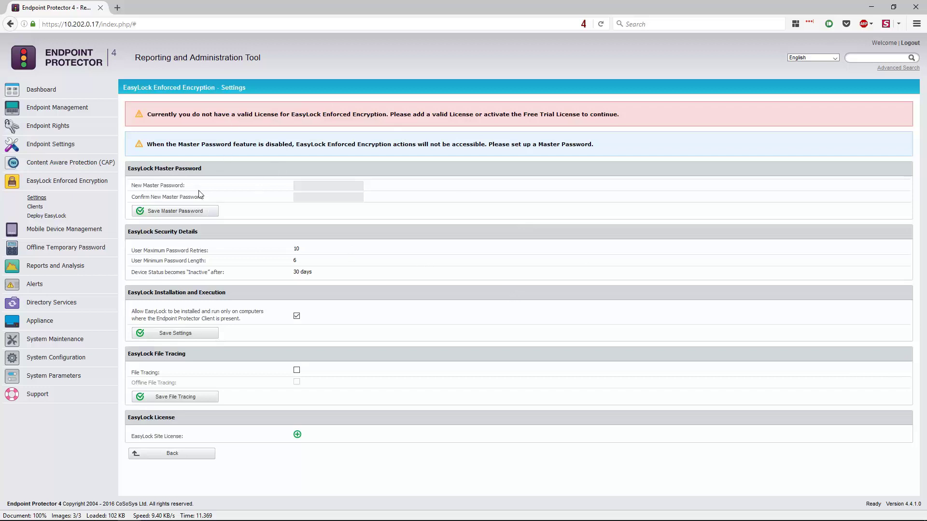
# Step: Open the EasyLock Clients list and inspect the active Transcend / StoreJet device's name and serial number
pyautogui.click(35, 206)
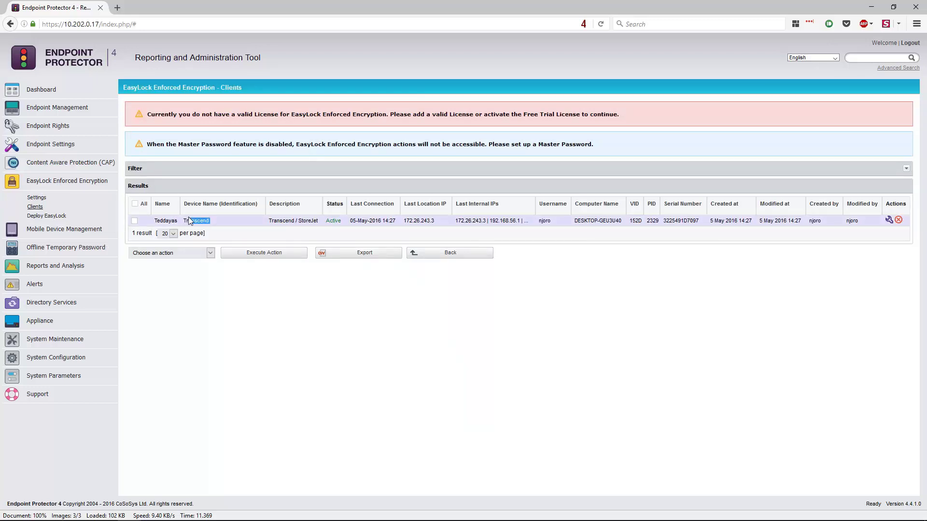
pyautogui.click(253, 242)
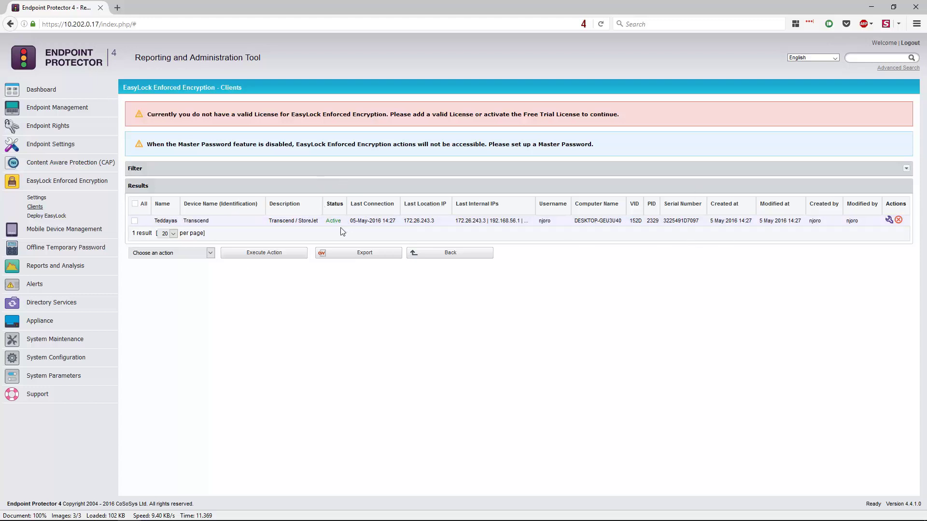
pyautogui.doubleClick(679, 220)
pyautogui.click(44, 248)
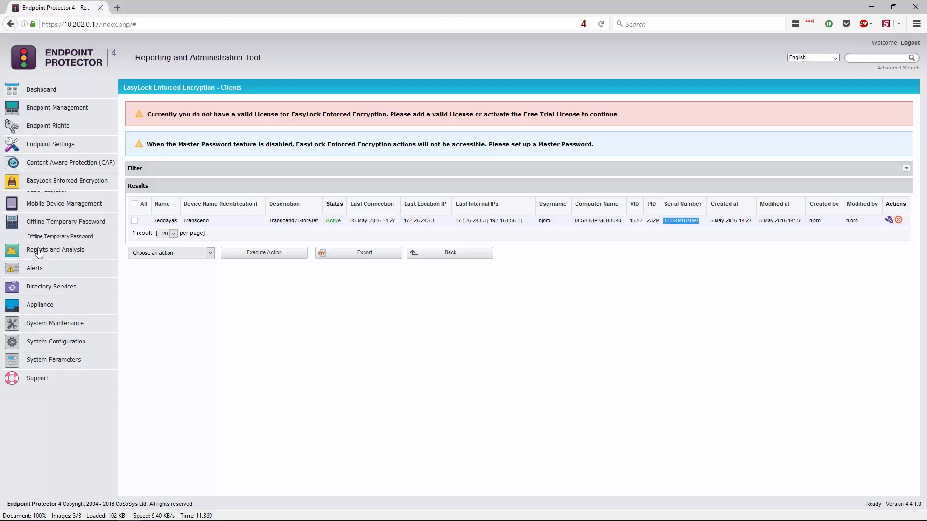
# Step: Open Generate Offline Temporary Password and check the Duration options, leaving it at 30 min
pyautogui.click(65, 236)
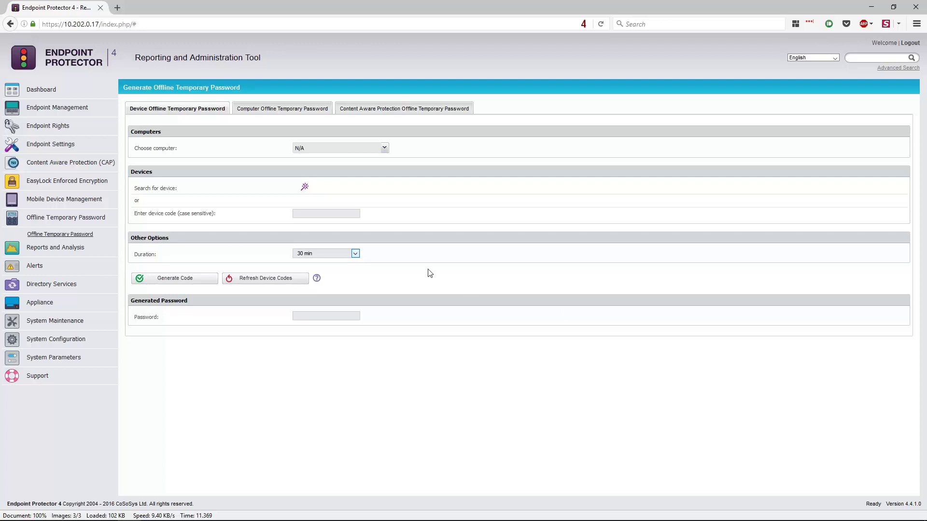
pyautogui.click(346, 254)
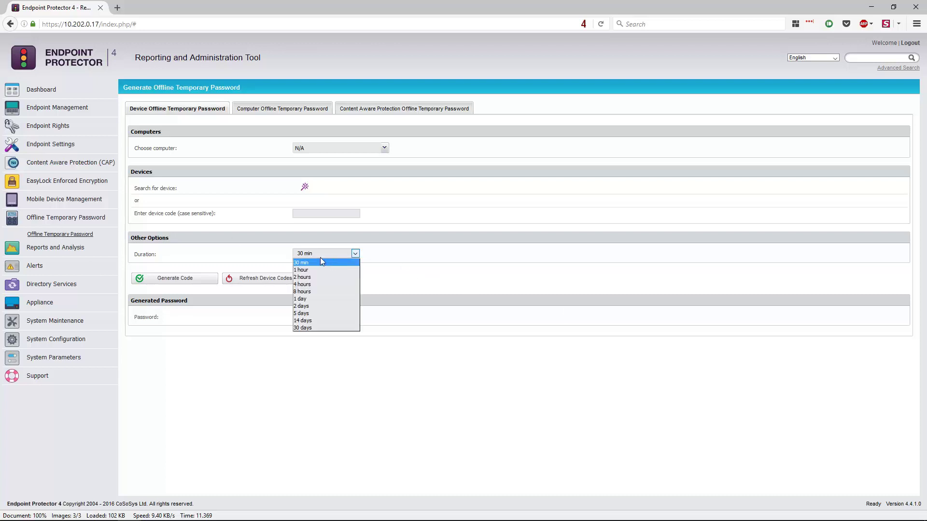
pyautogui.click(409, 252)
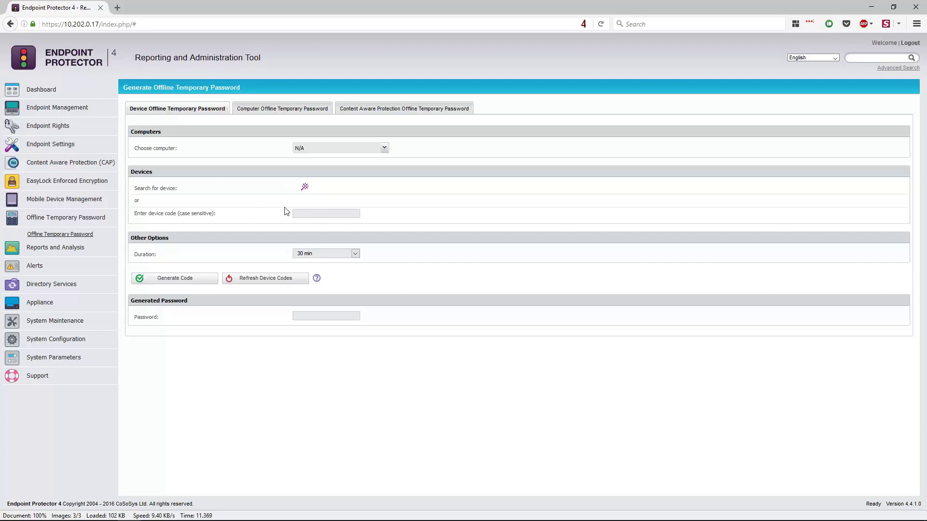
pyautogui.click(54, 248)
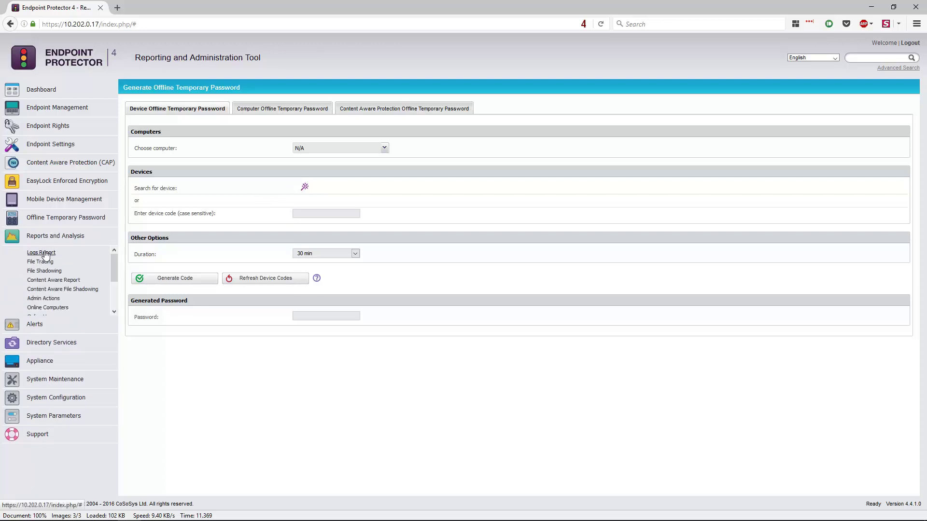
pyautogui.click(43, 253)
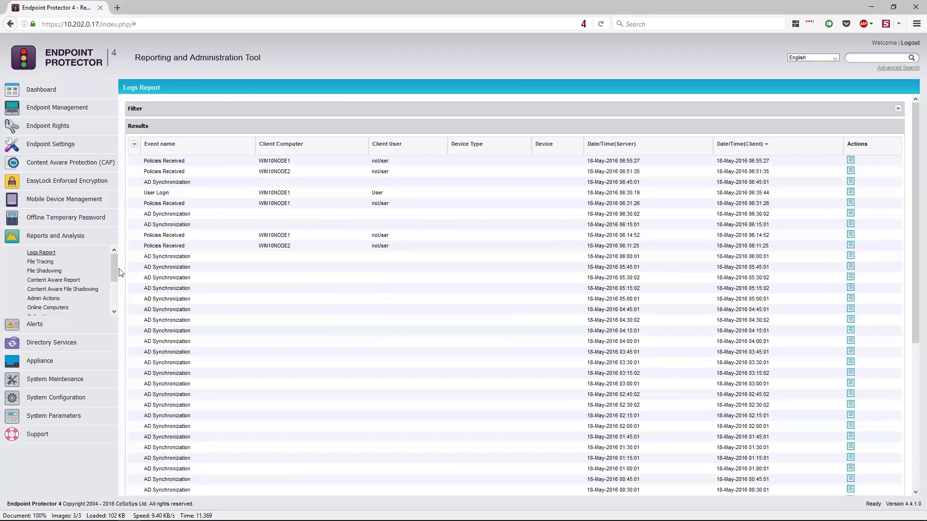
pyautogui.scroll(-1, 113, 271)
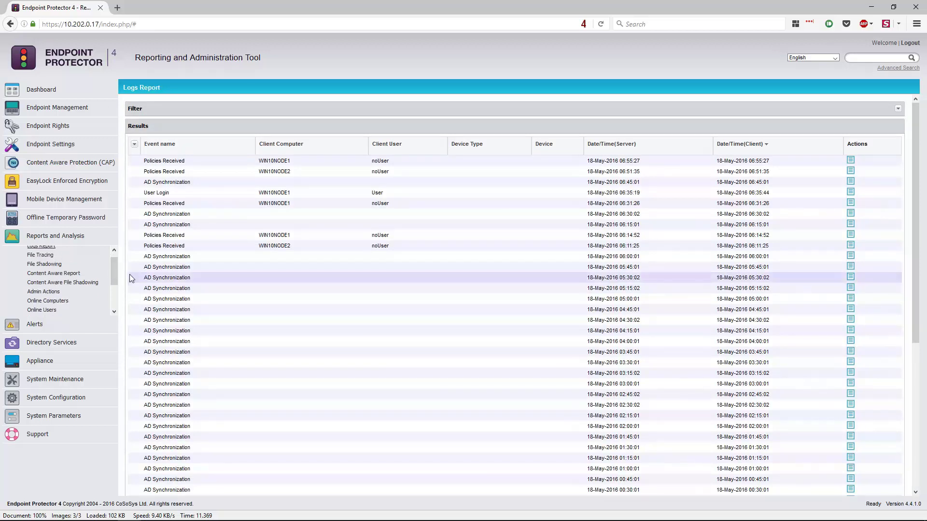
pyautogui.moveTo(191, 160); pyautogui.dragTo(151, 161)
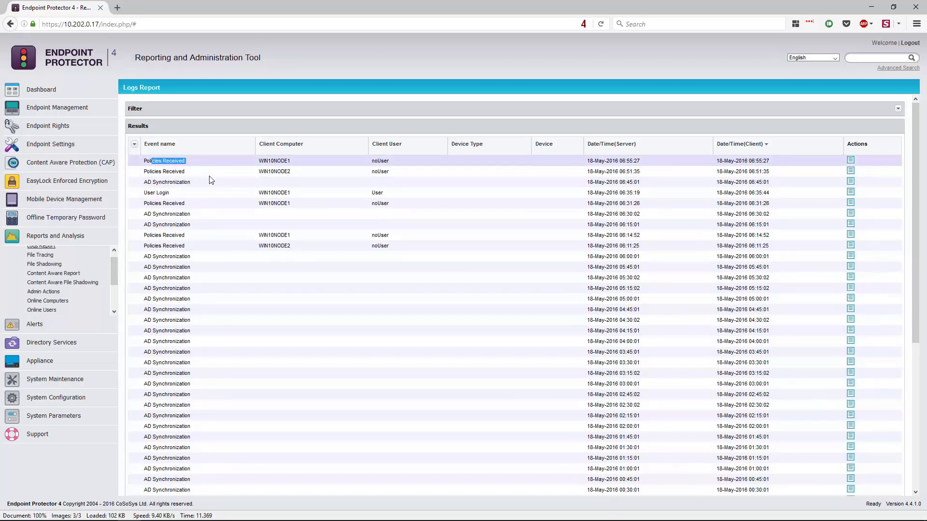
pyautogui.moveTo(143, 256); pyautogui.dragTo(246, 260)
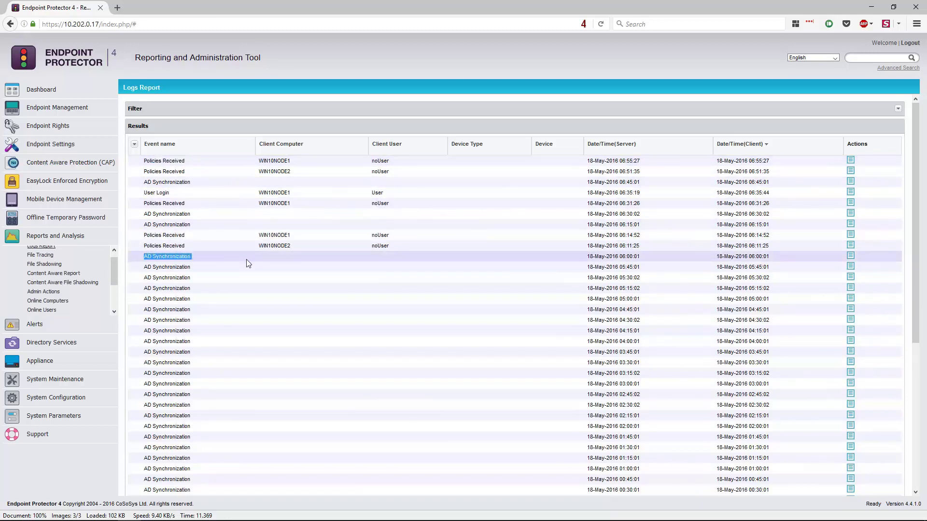
pyautogui.click(246, 260)
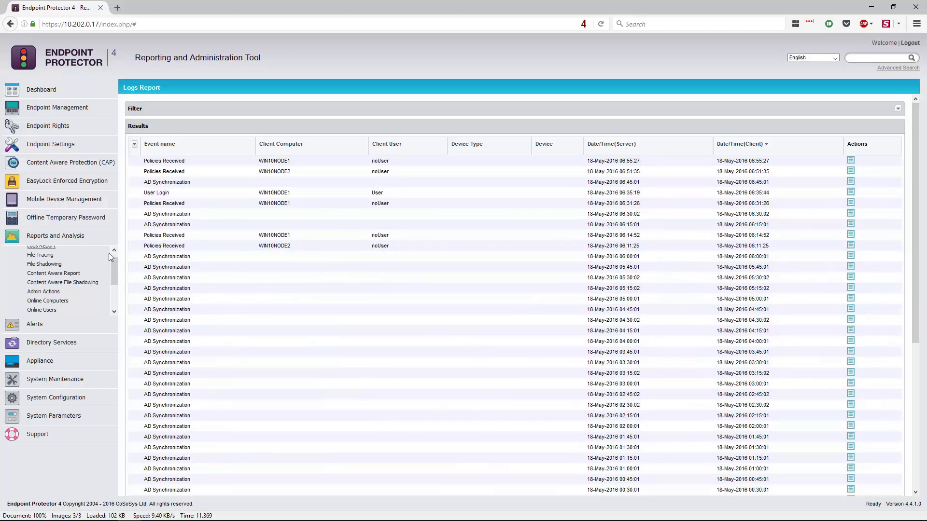
# Step: Open the Content Aware Report and move to the second page of the 96 blocked results
pyautogui.click(54, 273)
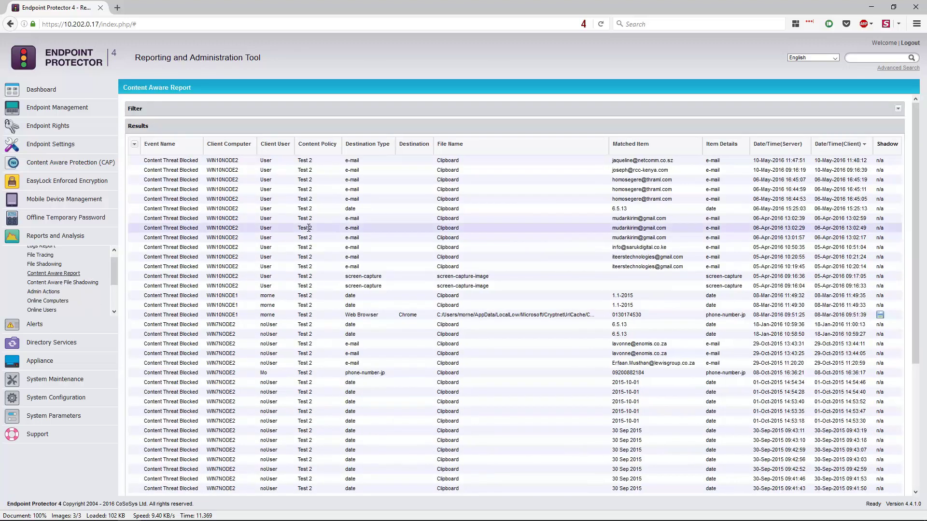
pyautogui.scroll(-4, 645, 230)
pyautogui.scroll(-3, 646, 229)
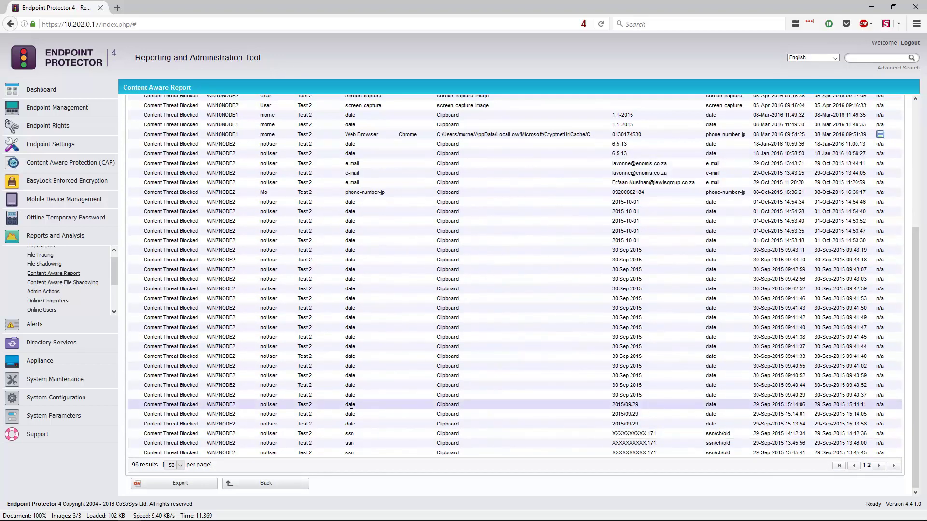
pyautogui.click(879, 466)
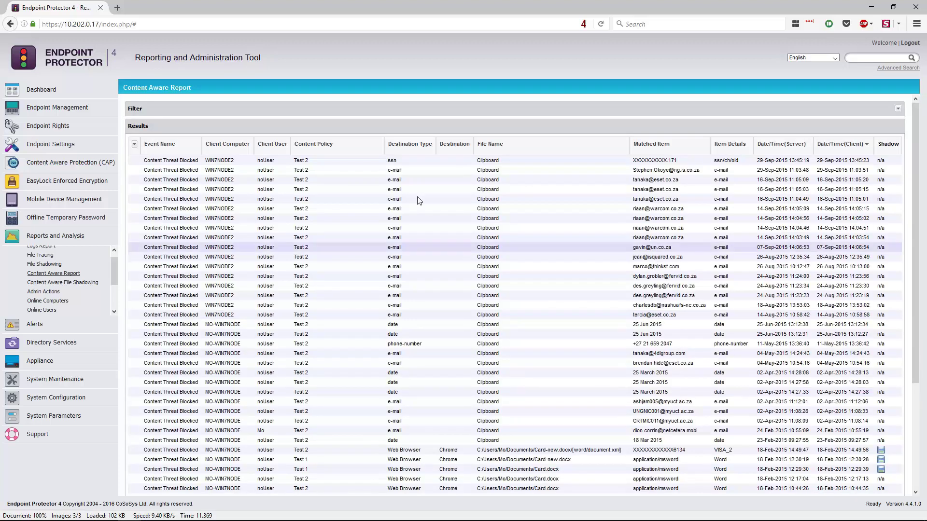
pyautogui.scroll(-5, 534, 306)
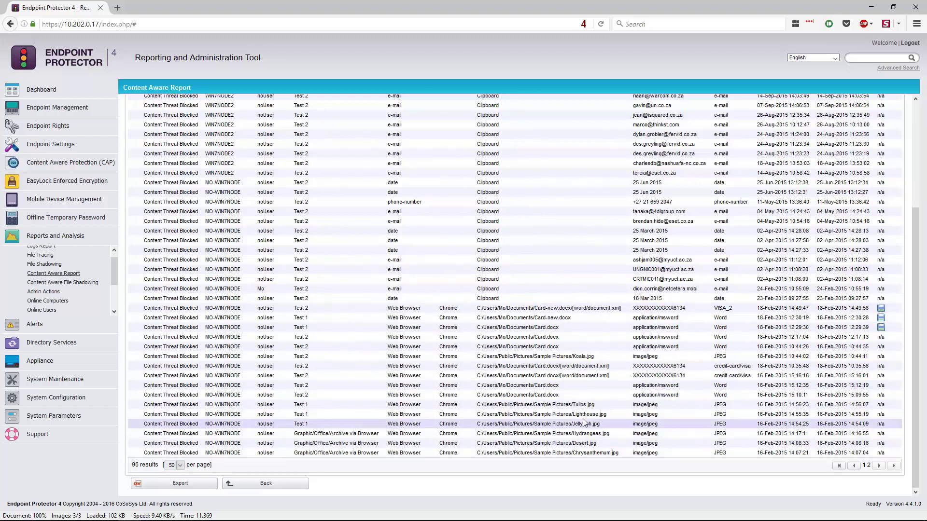
# Step: Highlight details of the Jellyfish.jpg, Card.docx and Card-new.docx entries, including the masked credit-card match
pyautogui.moveTo(660, 424); pyautogui.dragTo(481, 424)
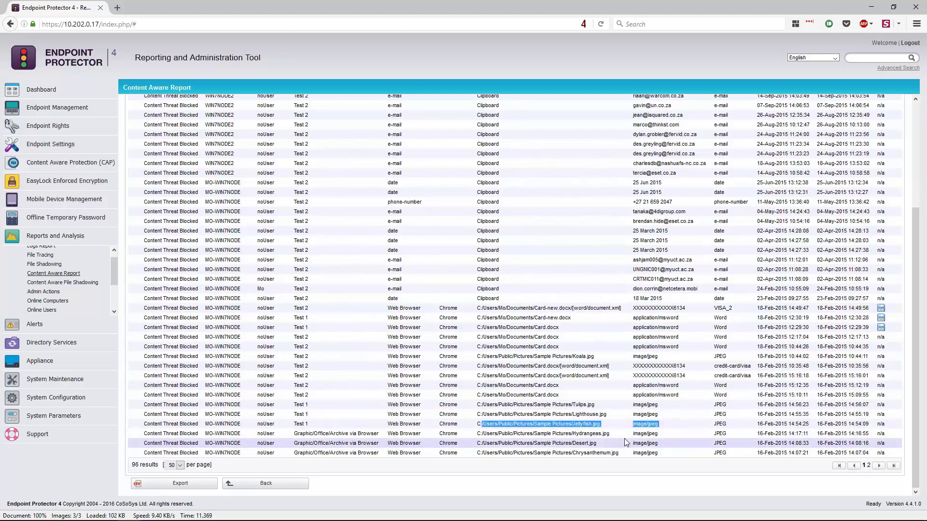
pyautogui.click(673, 403)
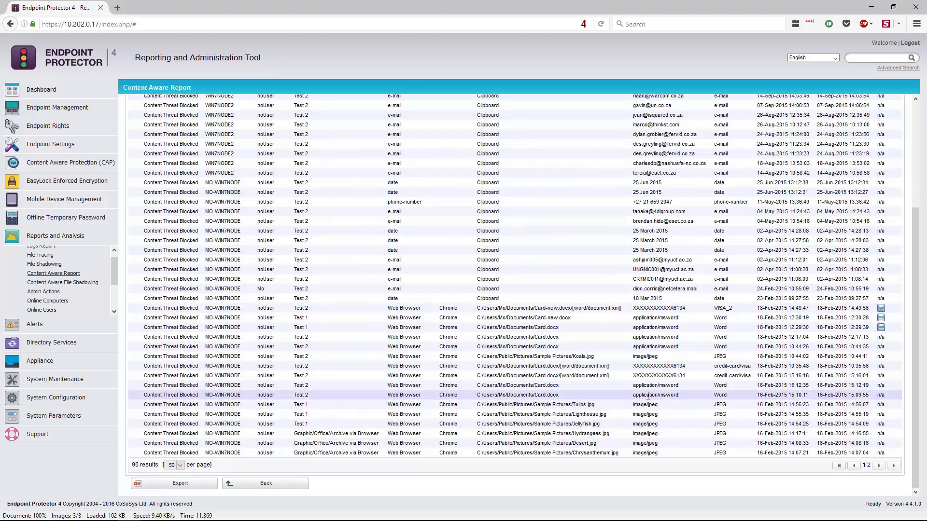
pyautogui.moveTo(556, 394); pyautogui.dragTo(476, 395)
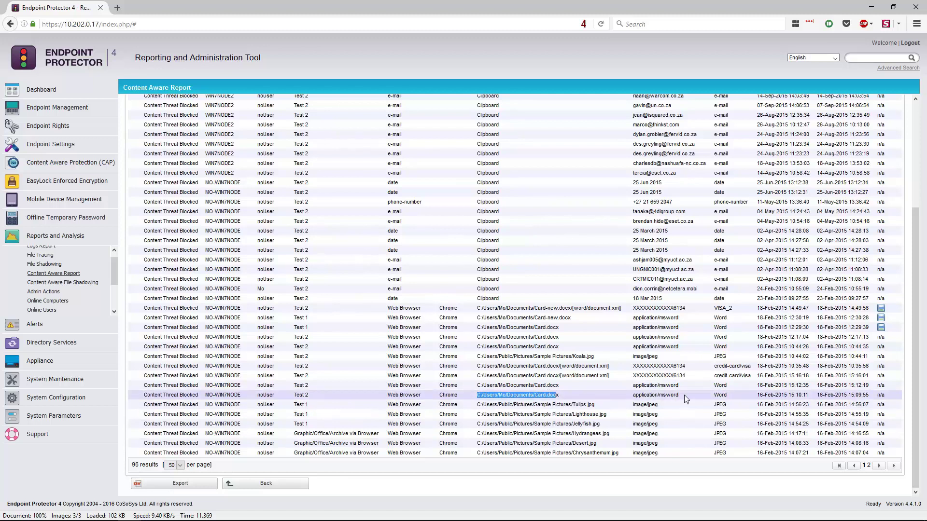
pyautogui.moveTo(387, 385); pyautogui.dragTo(464, 388)
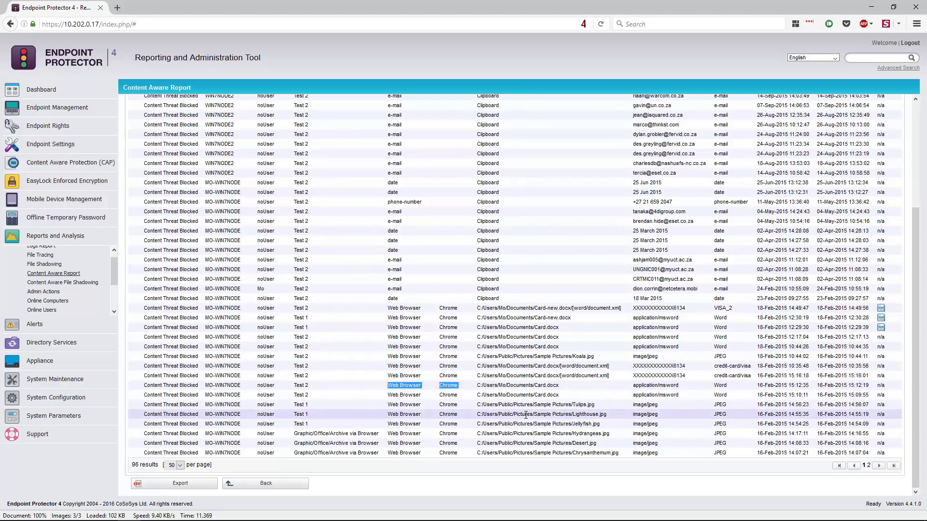
pyautogui.moveTo(534, 376); pyautogui.dragTo(573, 378)
pyautogui.click(570, 396)
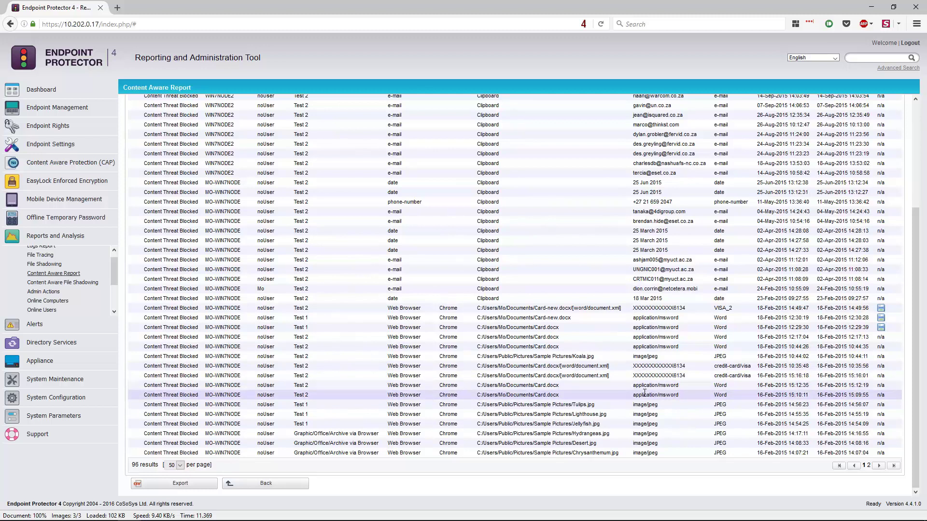
pyautogui.moveTo(663, 376); pyautogui.dragTo(686, 376)
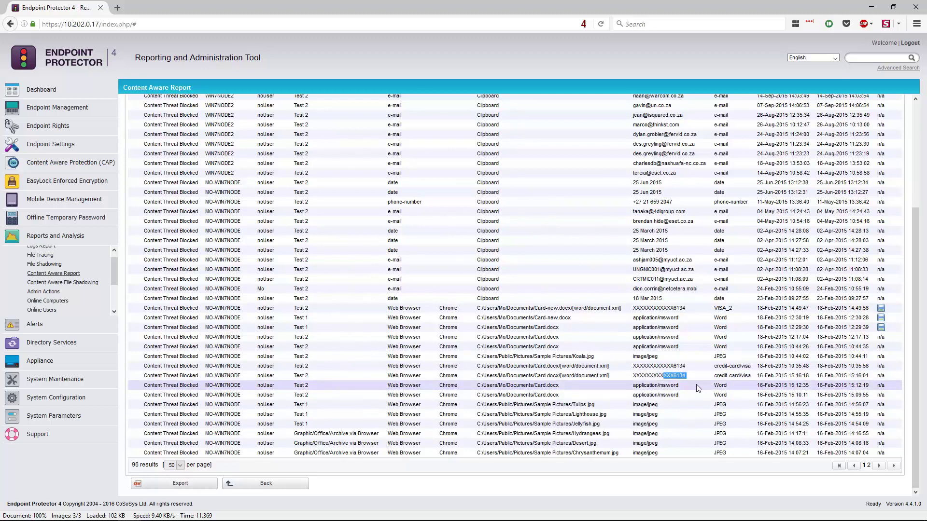
pyautogui.moveTo(751, 376); pyautogui.dragTo(719, 377)
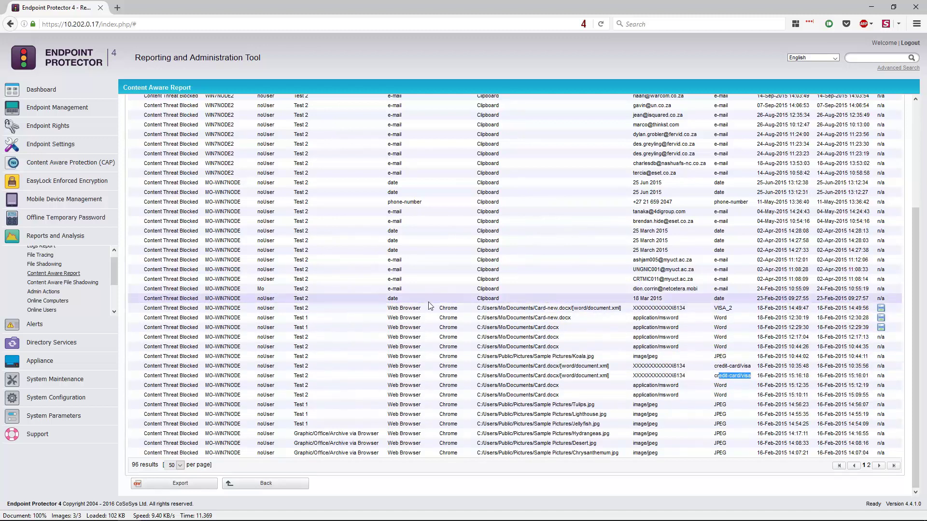
pyautogui.moveTo(463, 317); pyautogui.dragTo(457, 328)
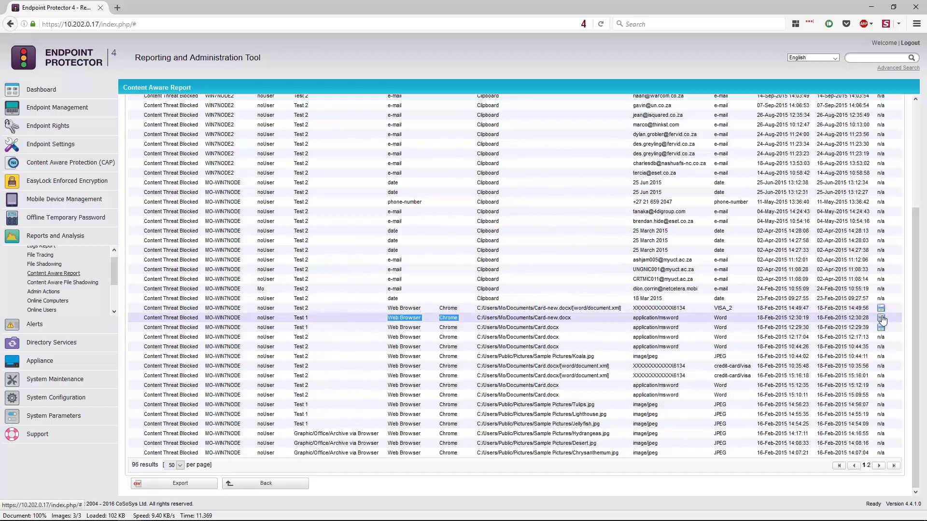
pyautogui.moveTo(577, 317); pyautogui.dragTo(528, 328)
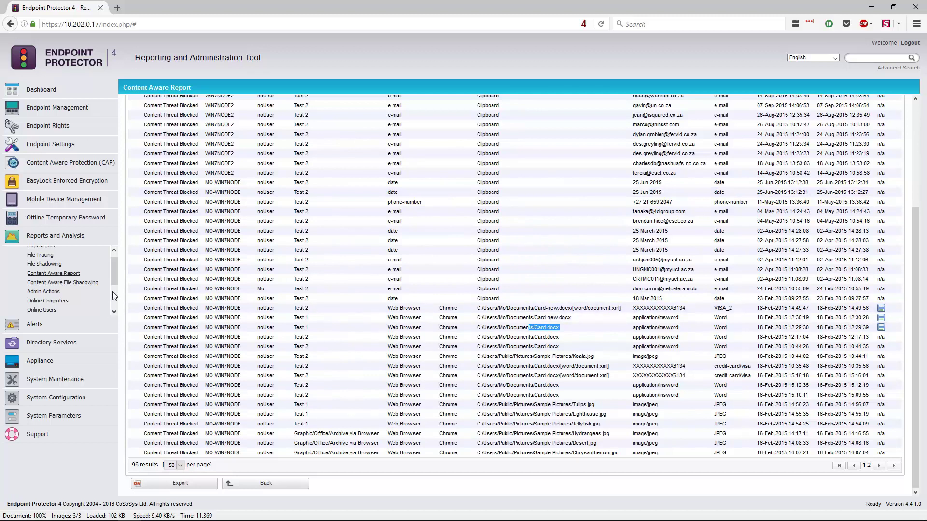
pyautogui.moveTo(117, 276); pyautogui.dragTo(116, 291)
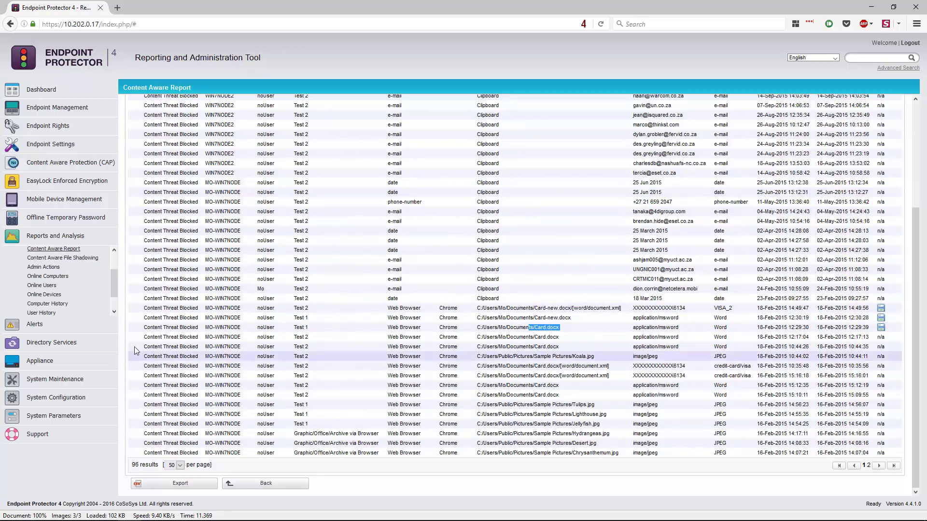
# Step: Open the Admin Actions log and scroll through the sign-ins, group edits and policy changes
pyautogui.click(44, 267)
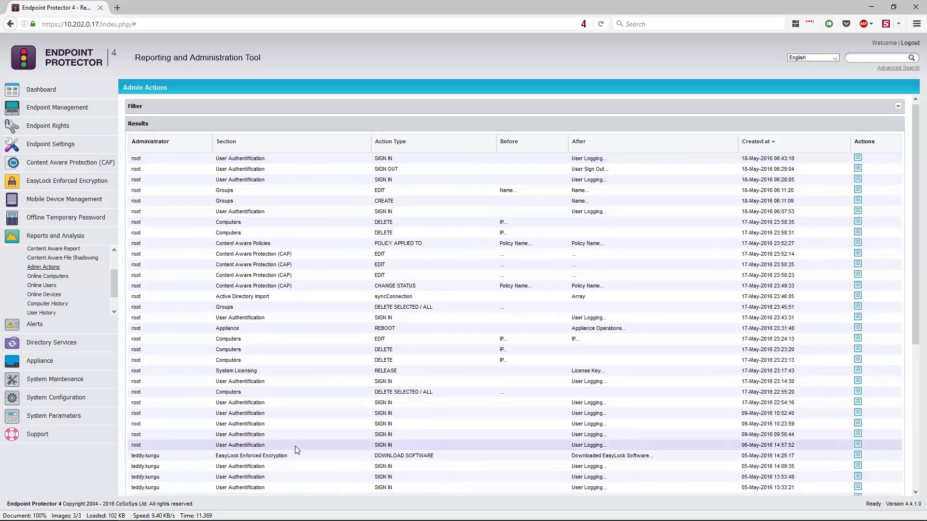
pyautogui.scroll(-3, 294, 446)
pyautogui.scroll(3, 284, 421)
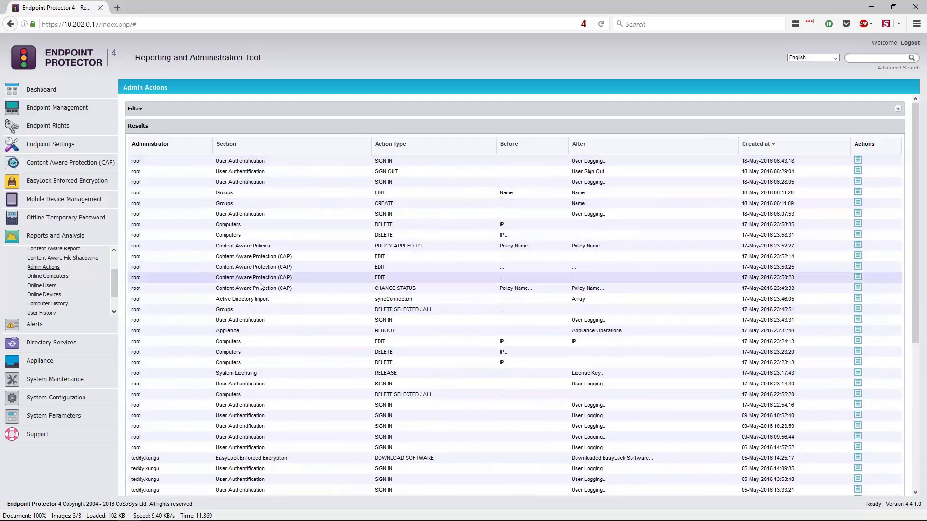
pyautogui.click(32, 329)
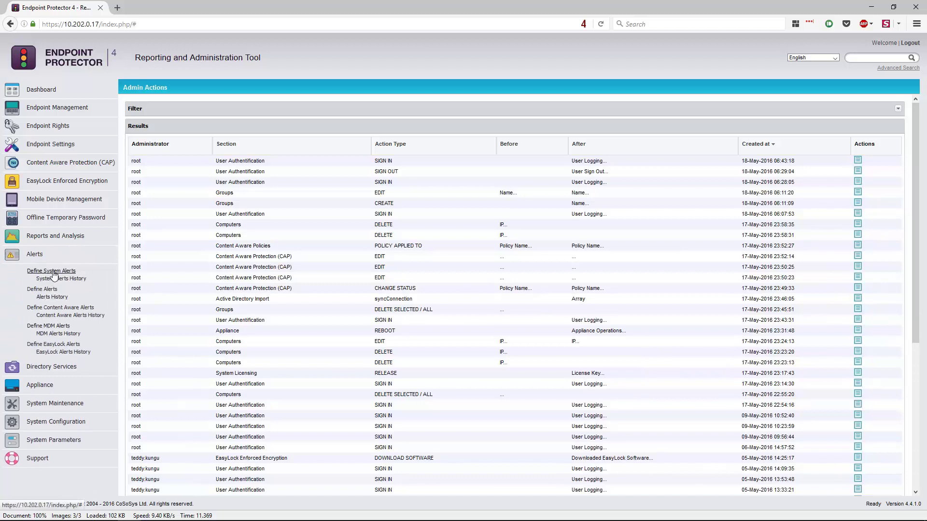
# Step: Open Define System Alerts to view the empty List of System Alerts
pyautogui.click(54, 272)
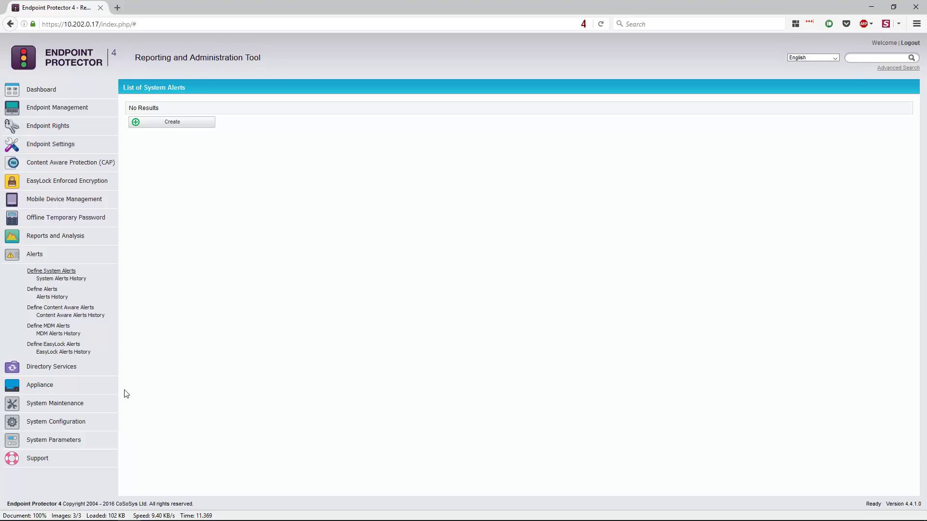
pyautogui.click(57, 368)
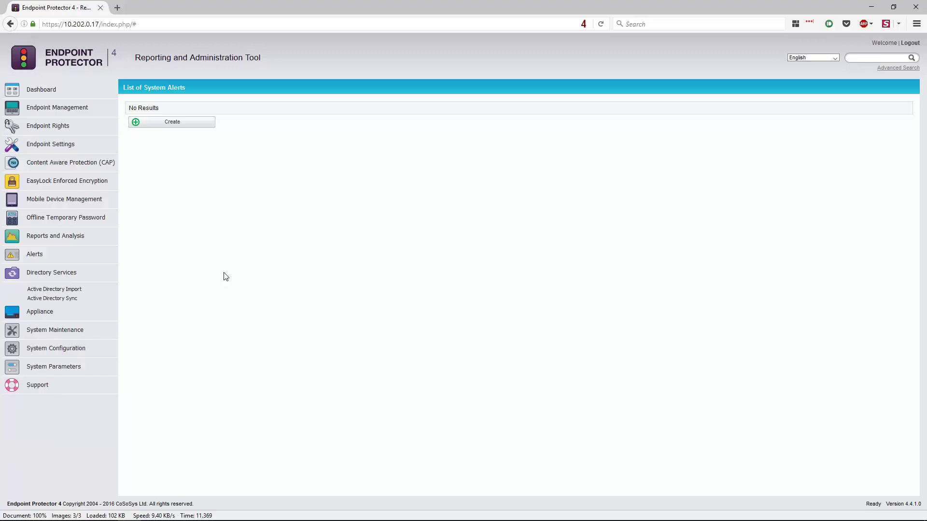
pyautogui.click(40, 317)
# Step: Open appliance System Information, highlight the Disk Space and 33M shadow storage figures, then go to Server Maintenance
pyautogui.click(45, 310)
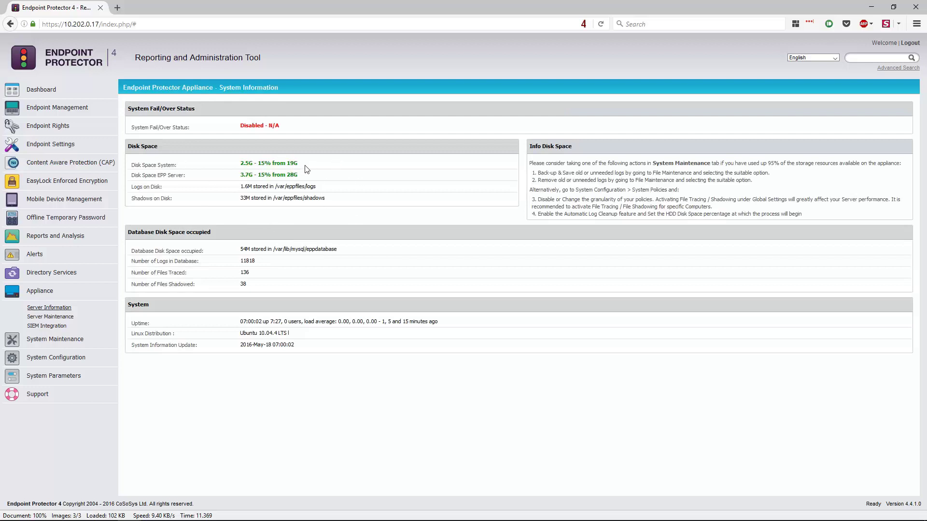
pyautogui.doubleClick(244, 197)
pyautogui.click(346, 220)
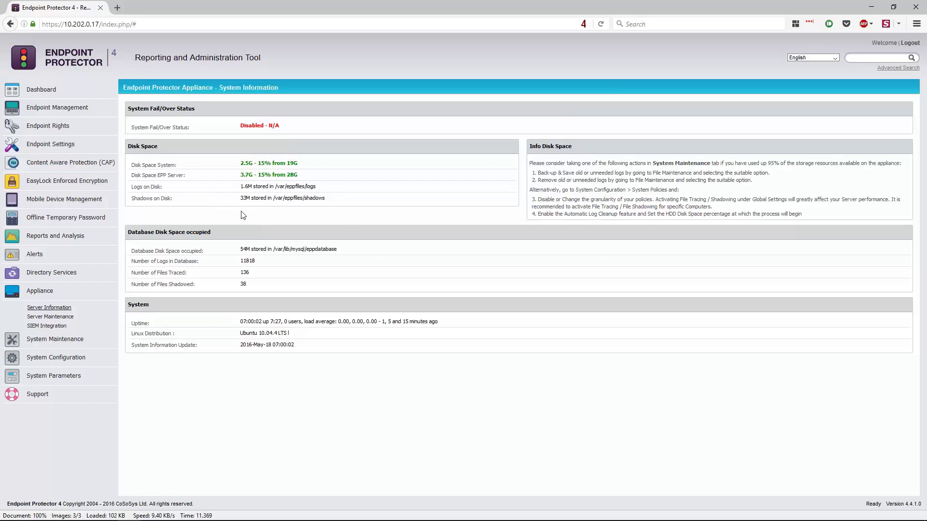
pyautogui.tripleClick(180, 205)
pyautogui.moveTo(345, 200); pyautogui.dragTo(206, 198)
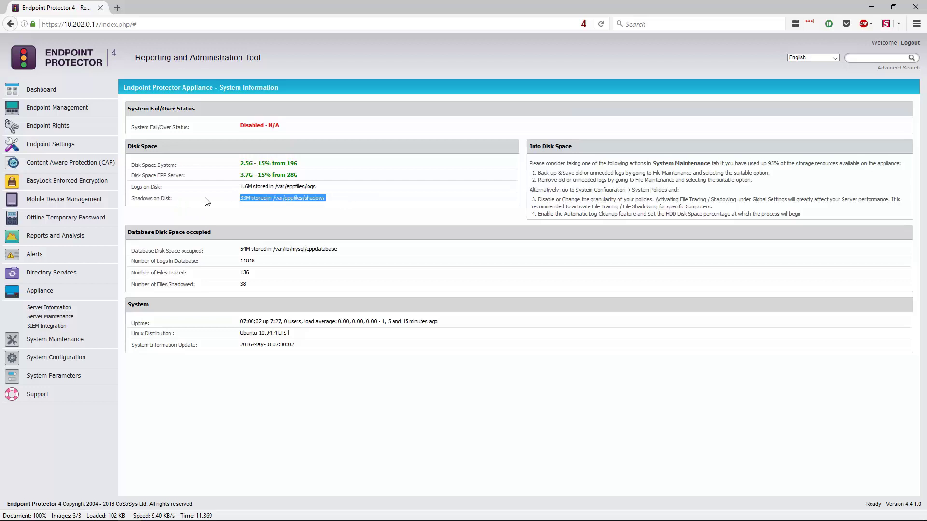
pyautogui.click(247, 213)
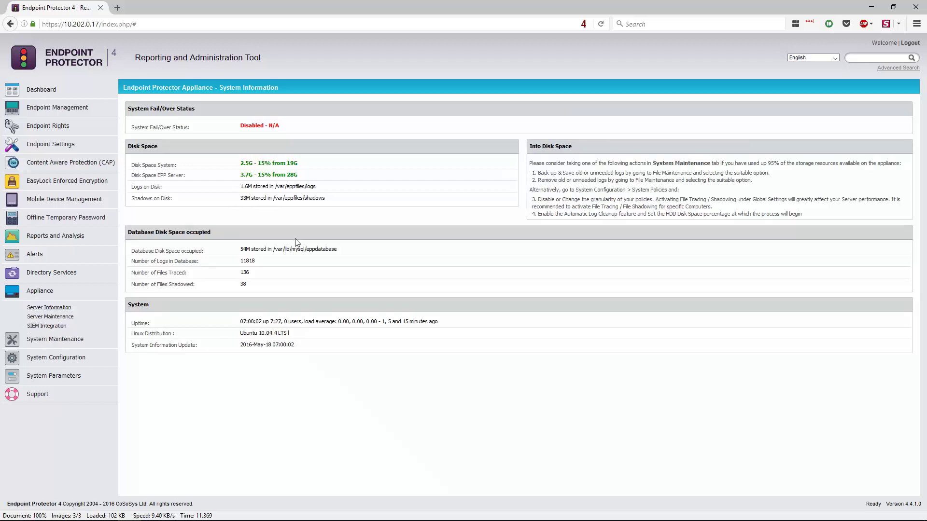
pyautogui.moveTo(188, 203); pyautogui.dragTo(147, 205)
pyautogui.click(147, 206)
pyautogui.click(60, 317)
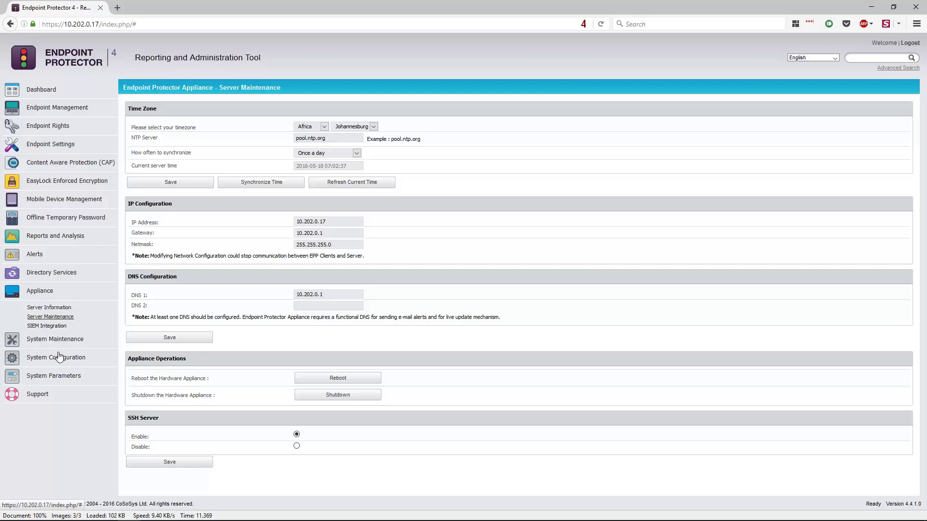
# Step: Review the Server Maintenance settings (Africa/Johannesburg, pool.ntp.org, SSH enabled) and expand System Maintenance
pyautogui.click(41, 341)
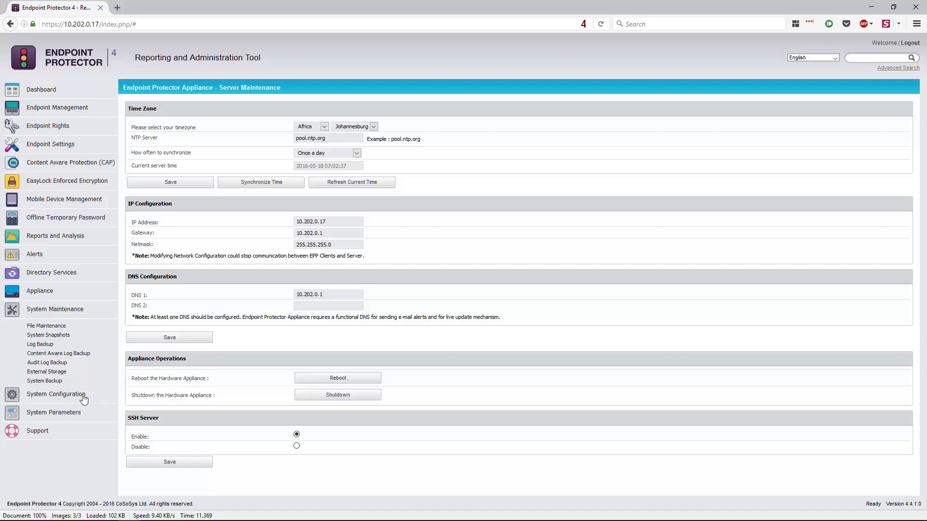
# Step: Open Client Software, then the Client Software Upgrade list showing Windows 4.5.3.7 as default
pyautogui.click(54, 395)
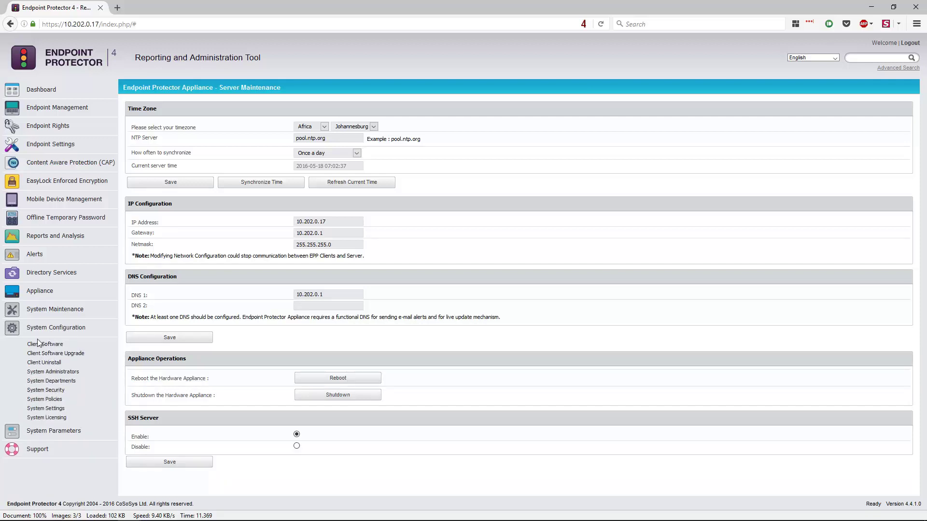
pyautogui.click(44, 344)
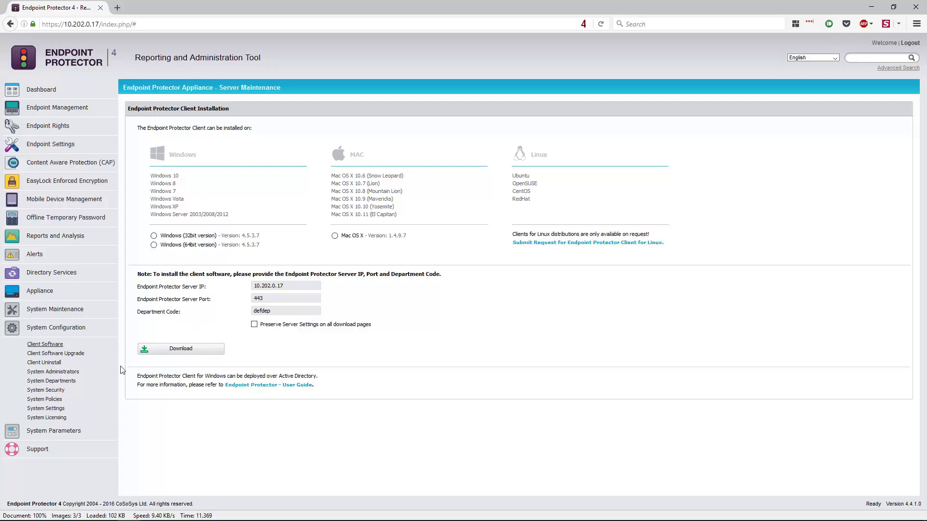
pyautogui.click(47, 356)
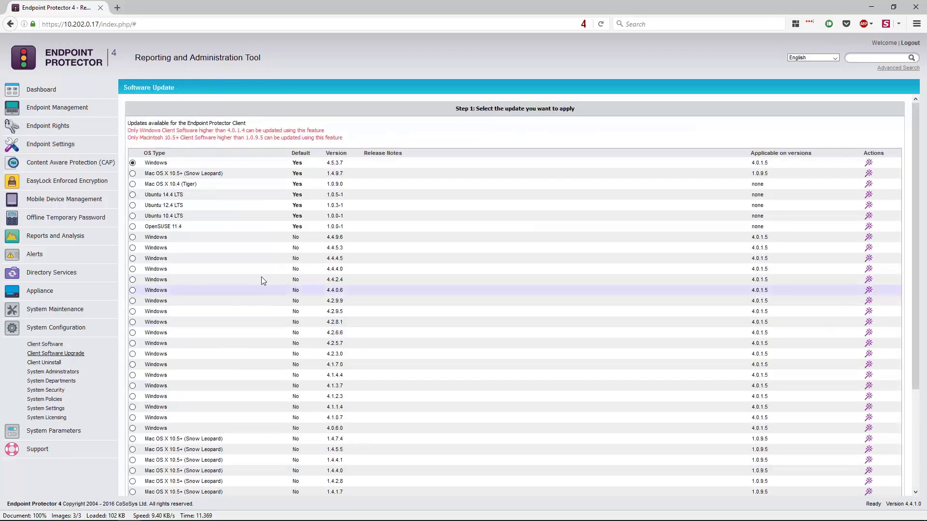
pyautogui.scroll(-5, 261, 280)
pyautogui.scroll(5, 358, 320)
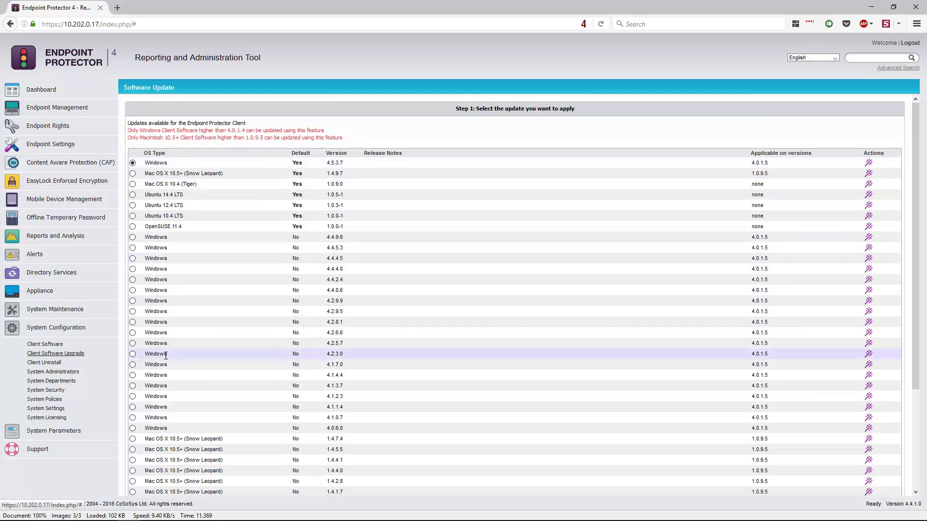
# Step: Review the System Settings computer and user rights options, then open the Licensing System page with 10 licenses
pyautogui.click(57, 409)
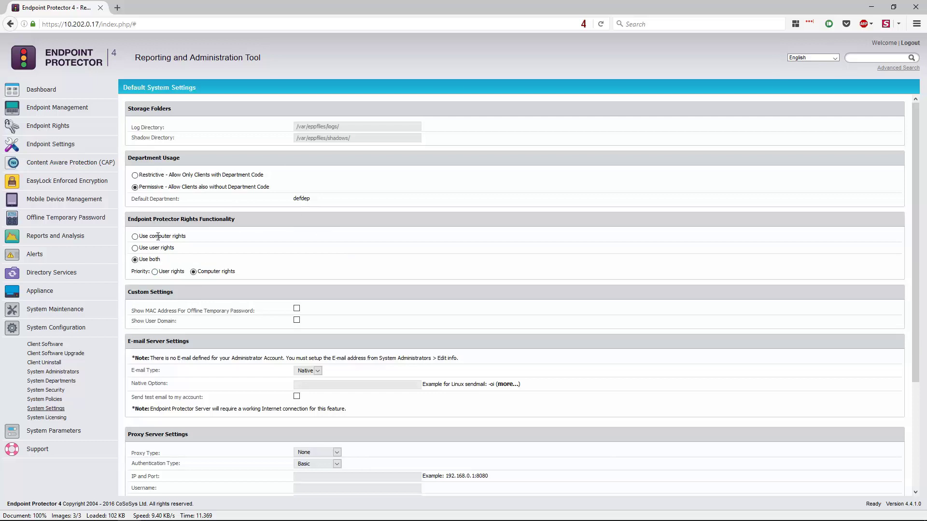
pyautogui.moveTo(187, 237); pyautogui.dragTo(135, 249)
pyautogui.moveTo(193, 237); pyautogui.dragTo(145, 249)
pyautogui.scroll(-5, 389, 367)
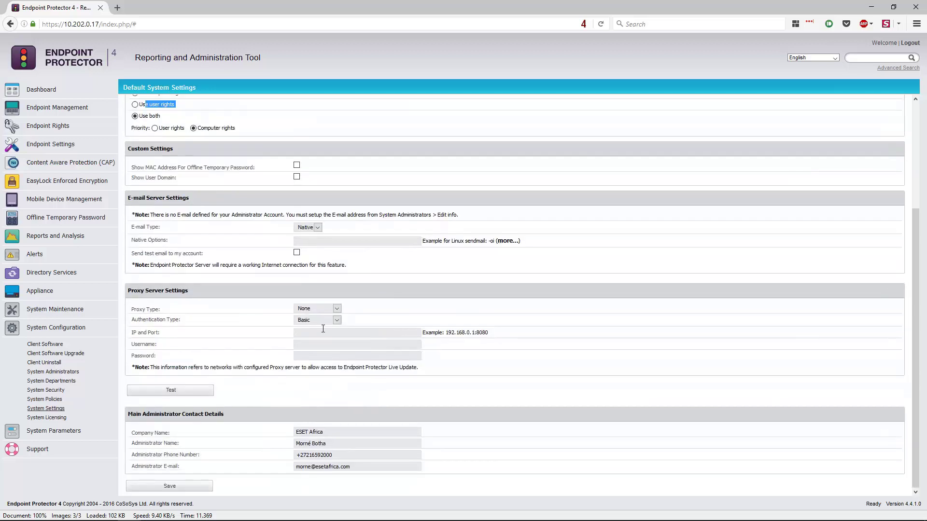
pyautogui.click(328, 240)
pyautogui.click(53, 420)
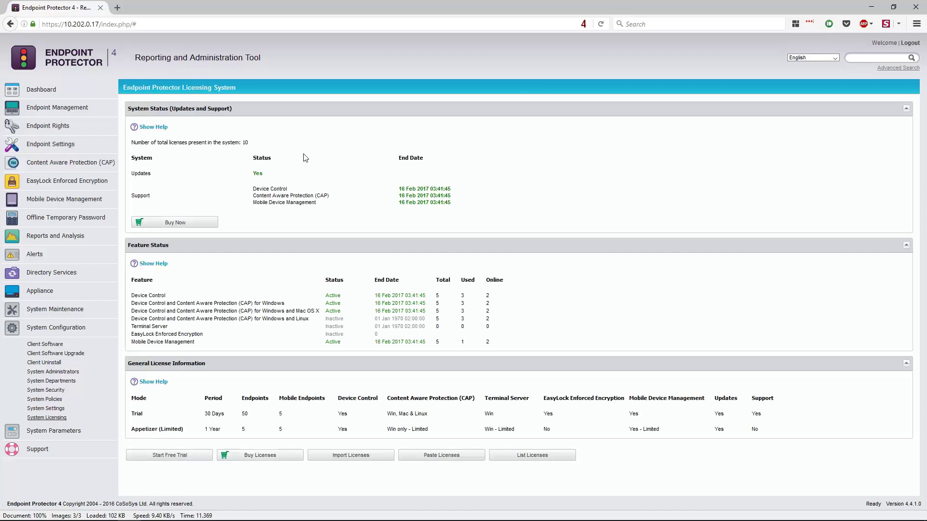
# Step: Highlight the Device Control and Mobile Device Management totals of 5, then list the 13 available licenses
pyautogui.moveTo(449, 296); pyautogui.dragTo(409, 295)
pyautogui.click(453, 296)
pyautogui.doubleClick(441, 296)
pyautogui.moveTo(446, 346); pyautogui.dragTo(423, 342)
pyautogui.click(586, 329)
pyautogui.click(522, 456)
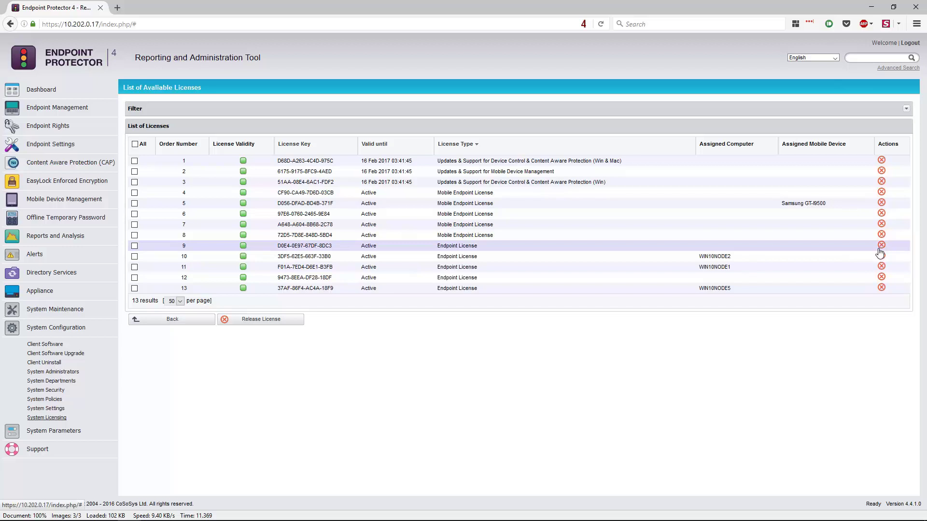
pyautogui.click(48, 431)
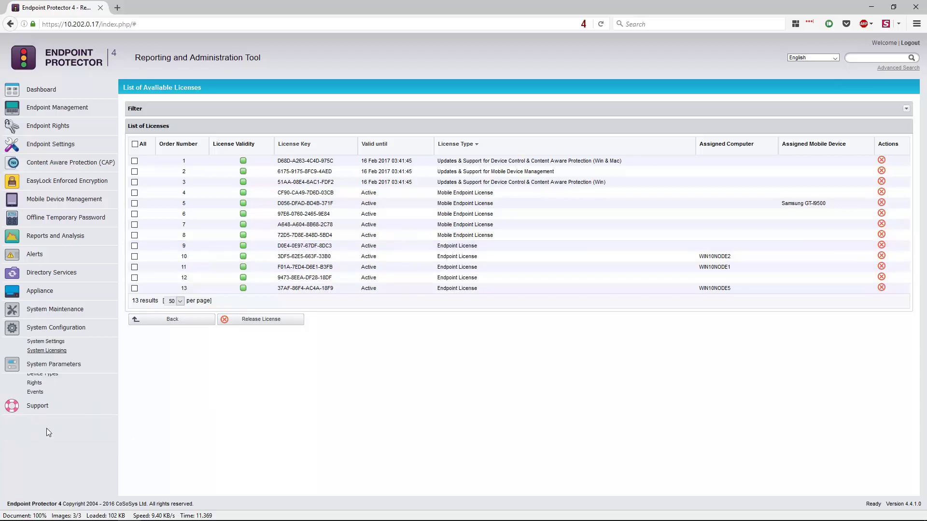
# Step: Open the Device Types list under System Parameters and highlight the Windows column
pyautogui.click(43, 363)
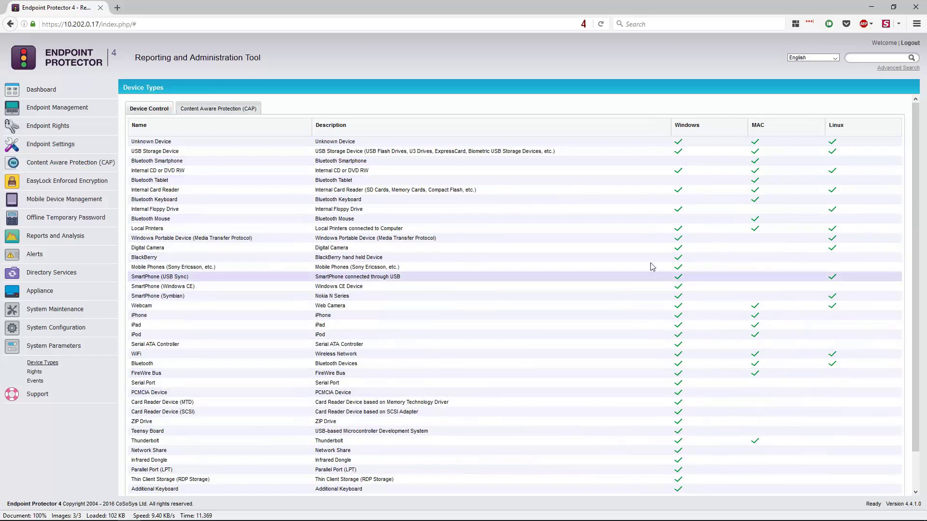
pyautogui.moveTo(701, 129); pyautogui.dragTo(663, 134)
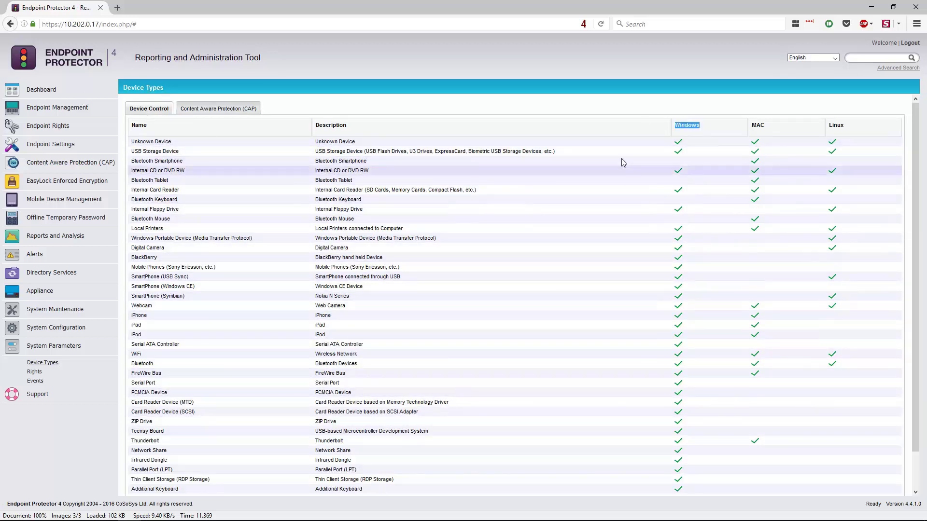
pyautogui.click(863, 110)
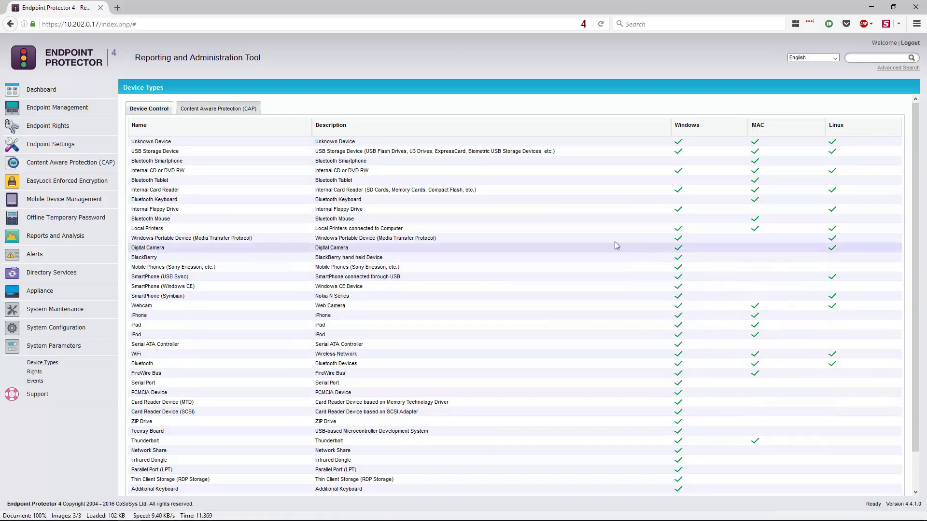
# Step: View the Content Aware Protection device types, highlighting USB Storage Device, then return to the General Dashboard
pyautogui.click(195, 109)
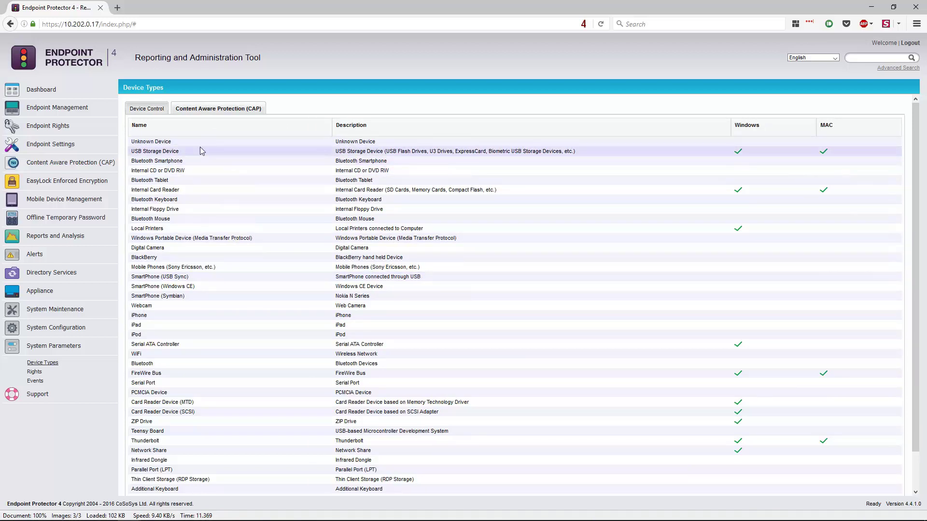
pyautogui.moveTo(430, 152); pyautogui.dragTo(314, 152)
pyautogui.click(594, 155)
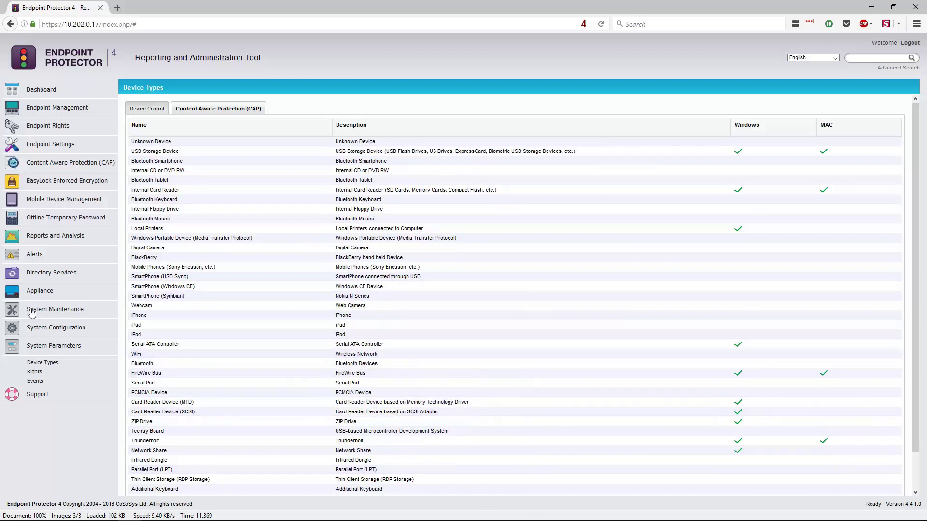
pyautogui.click(42, 94)
pyautogui.click(60, 105)
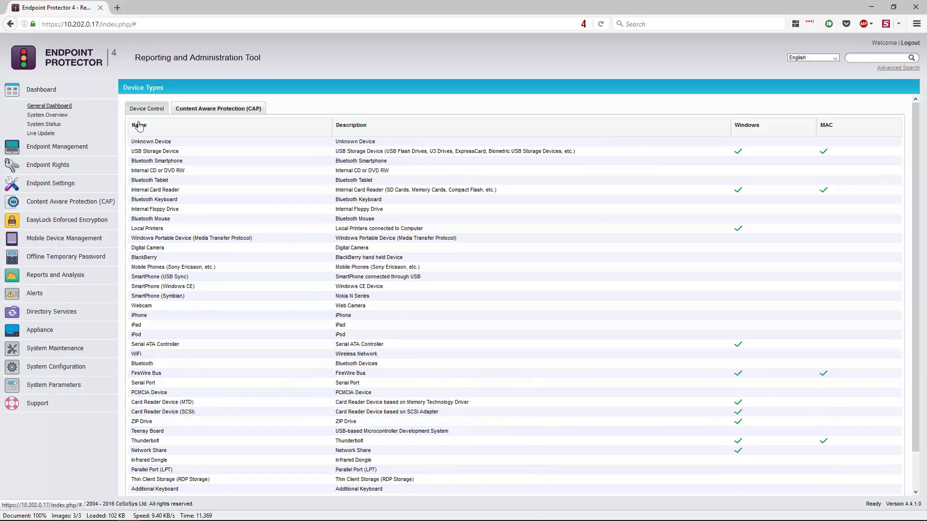